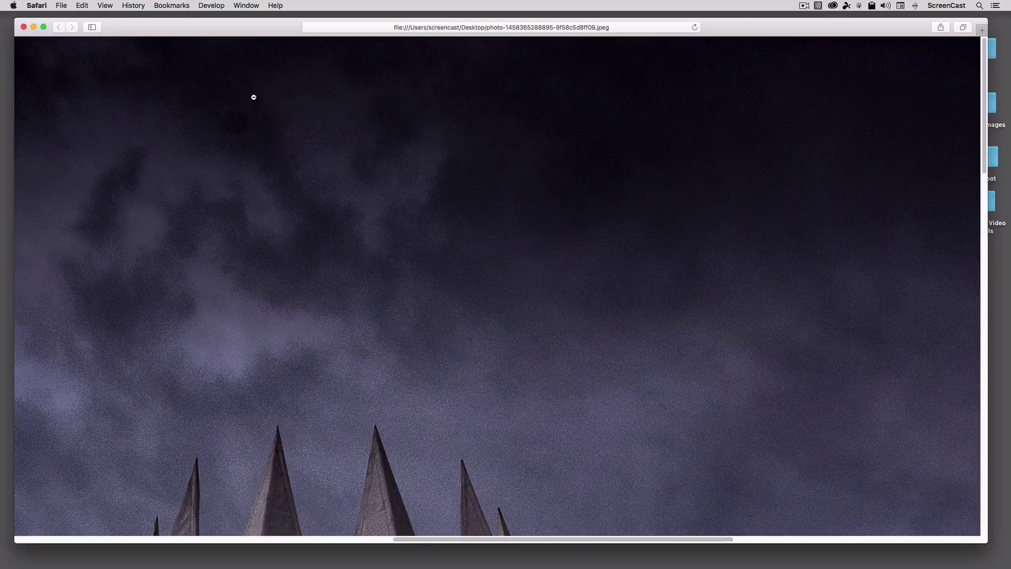
Scroll and pan around the full-size tent-roof JPEG in Safari to inspect it.
scroll(253, 97, down, 3)
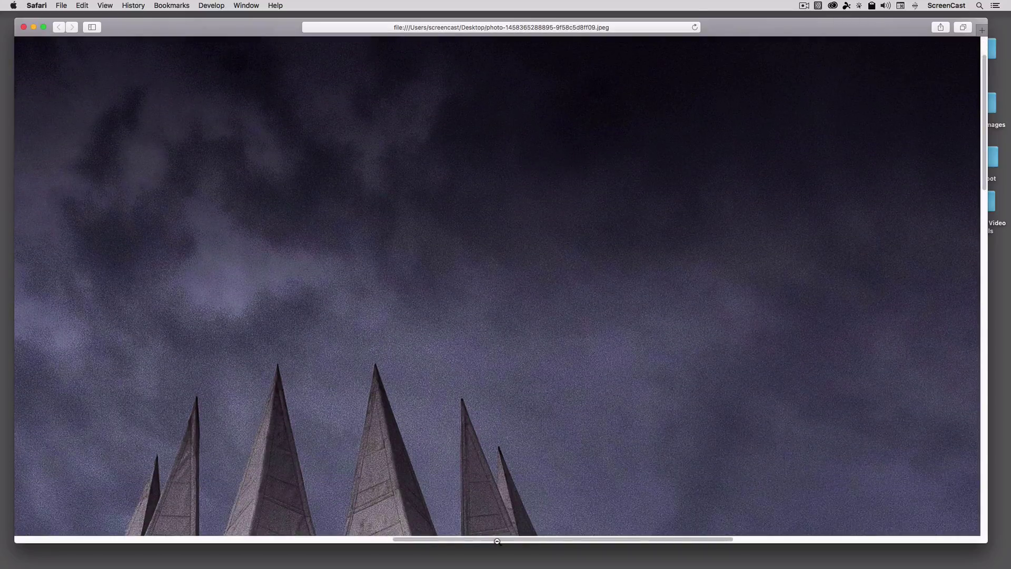
drag(497, 540, 167, 514)
scroll(164, 474, left, 2)
scroll(163, 436, down, 20)
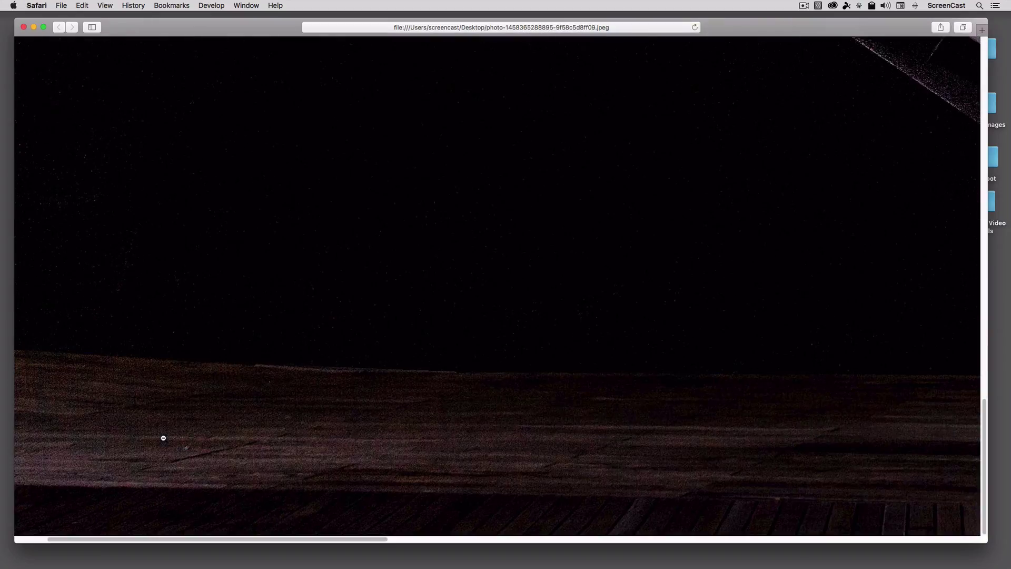
drag(207, 539, 528, 541)
scroll(529, 533, up, 15)
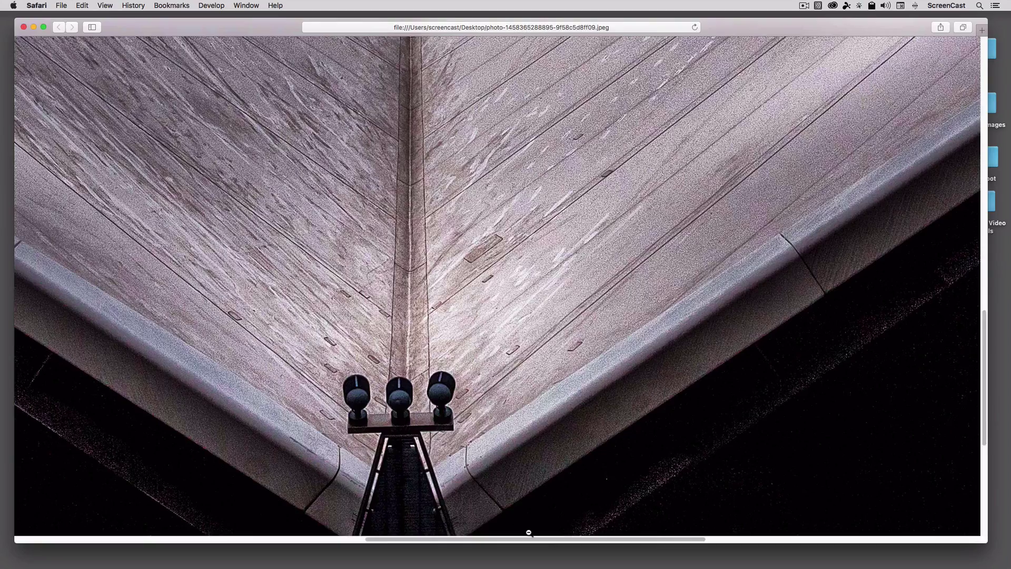
scroll(529, 533, up, 10)
scroll(529, 533, down, 15)
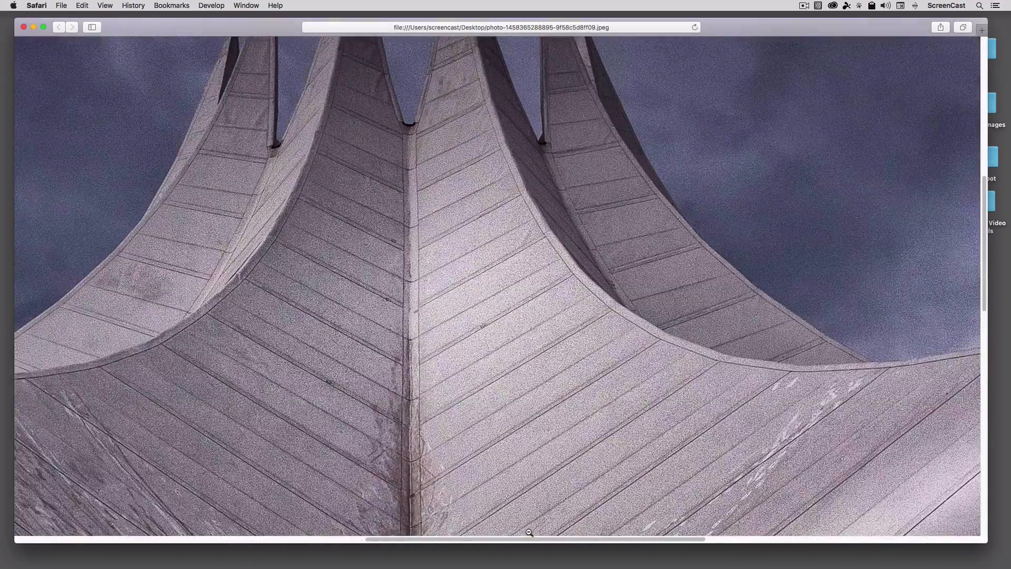
scroll(529, 532, up, 15)
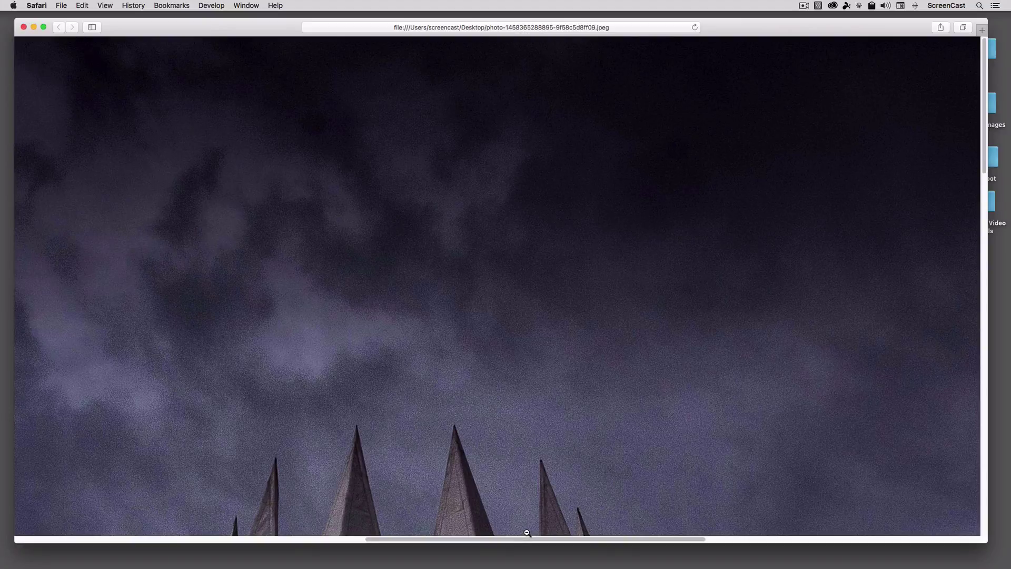
scroll(527, 531, down, 5)
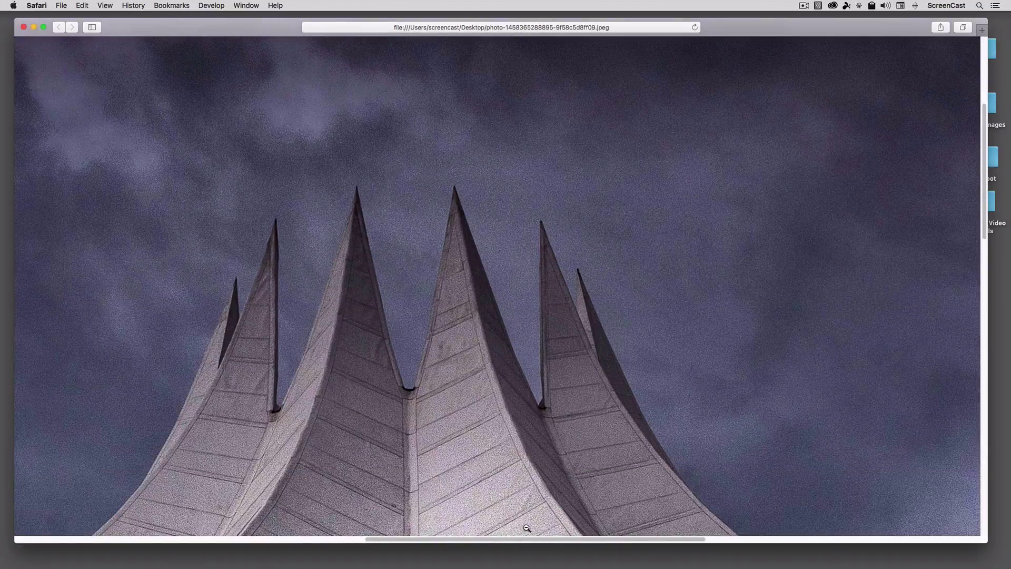
scroll(527, 529, down, 10)
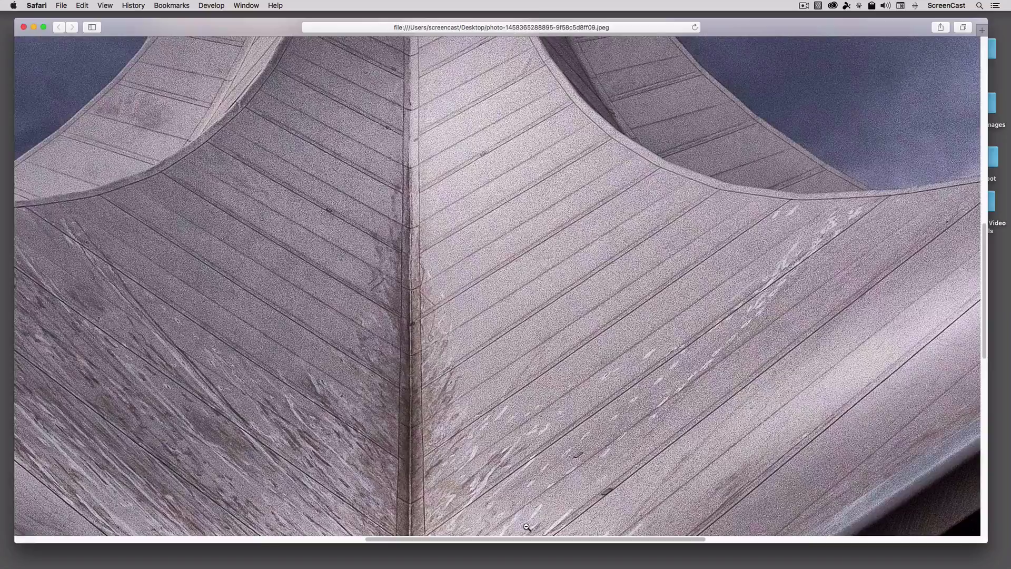
scroll(526, 526, up, 15)
scroll(526, 527, down, 20)
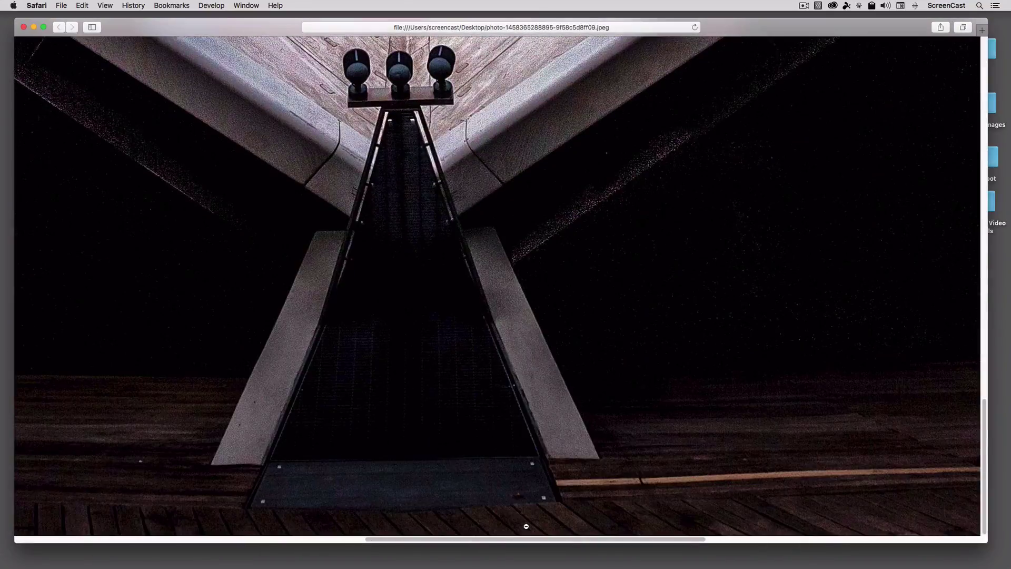
scroll(526, 526, up, 20)
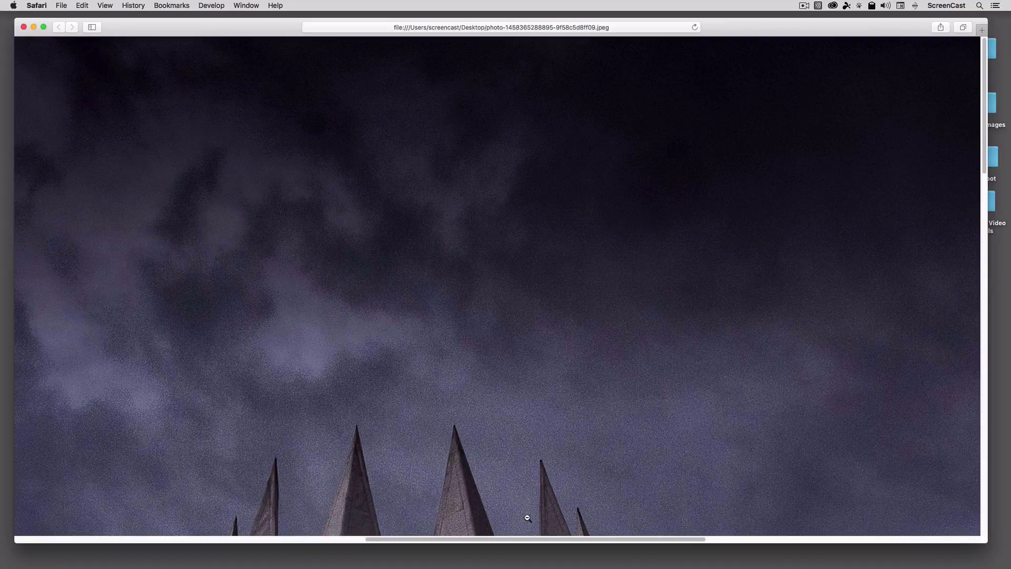
scroll(527, 518, down, 5)
key(super+q)
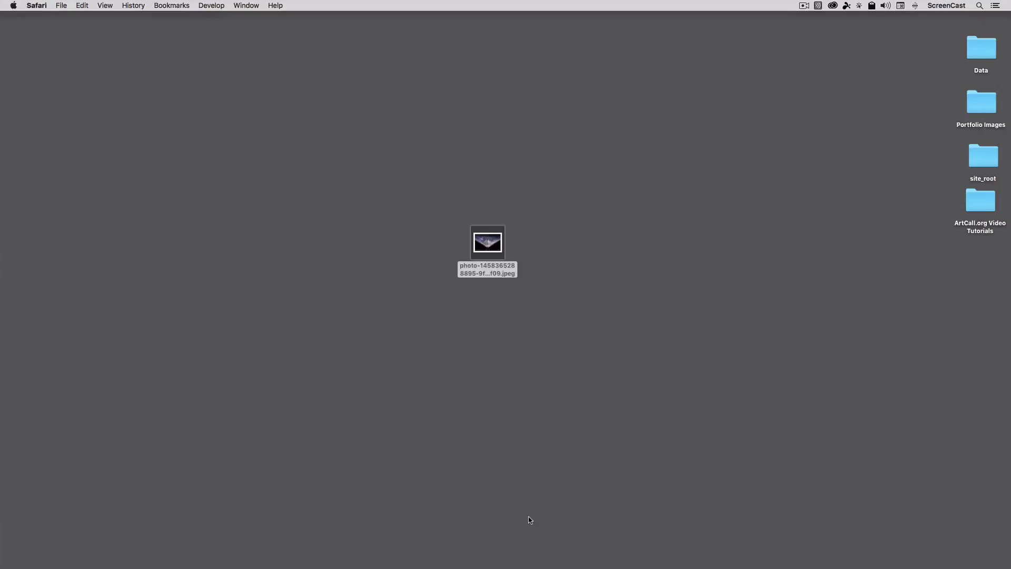
click(515, 224)
drag(487, 242, 485, 248)
right_click(485, 247)
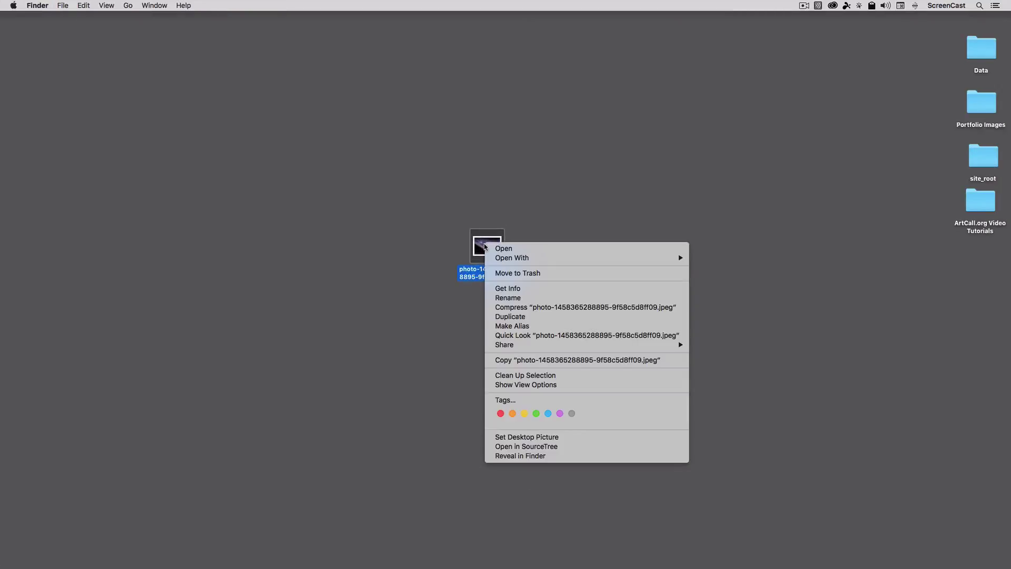
click(505, 289)
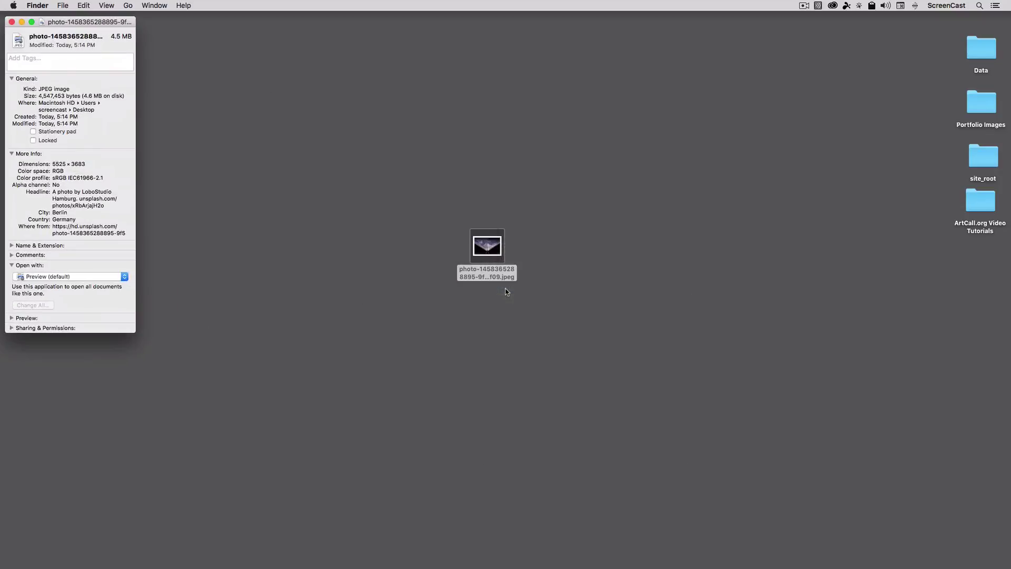
drag(125, 23, 346, 111)
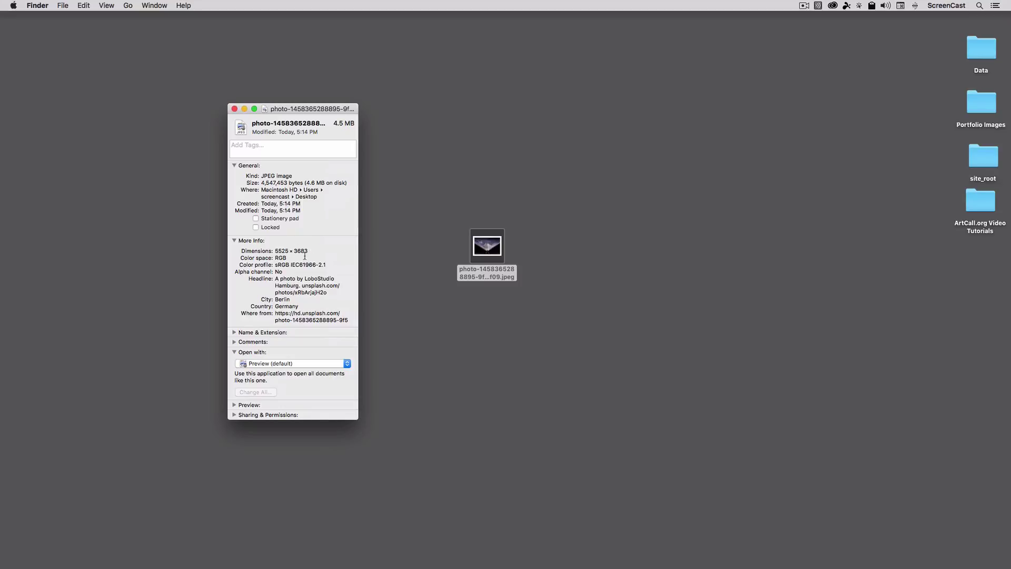
click(235, 109)
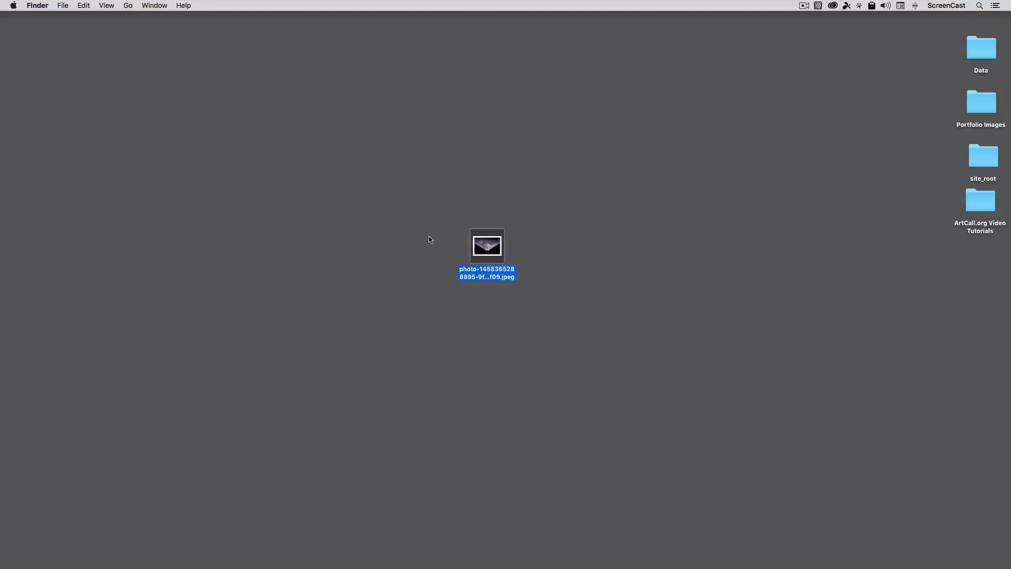
Open the tent-roof photo with Preview and move its window to the right.
right_click(485, 244)
mouse_move(503, 257)
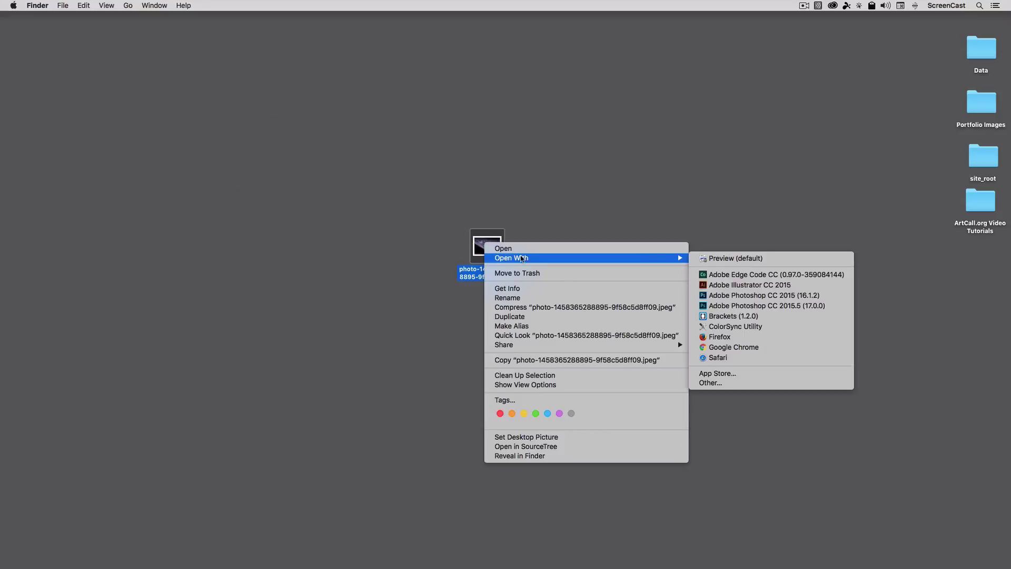
click(717, 258)
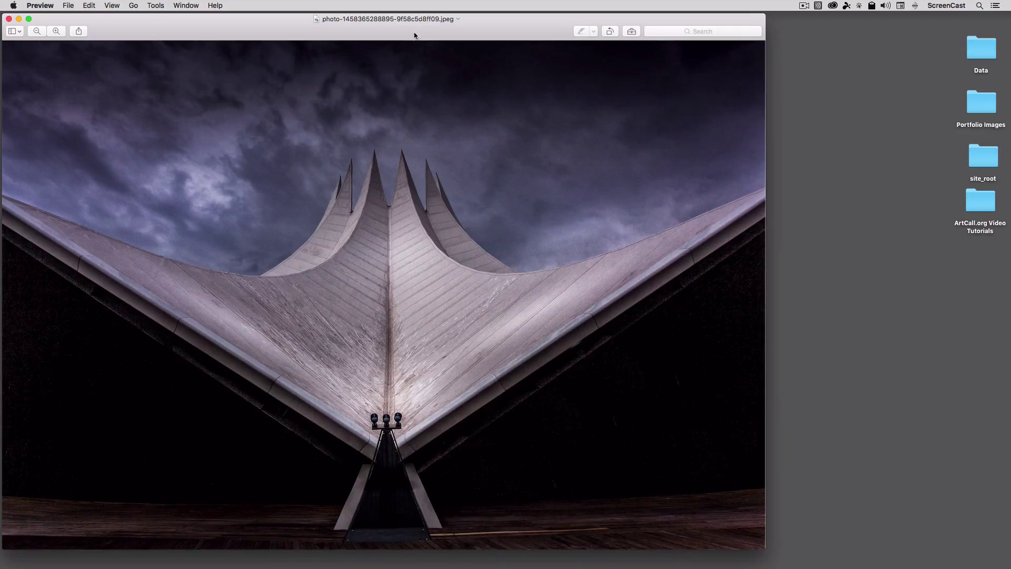
drag(422, 29, 546, 33)
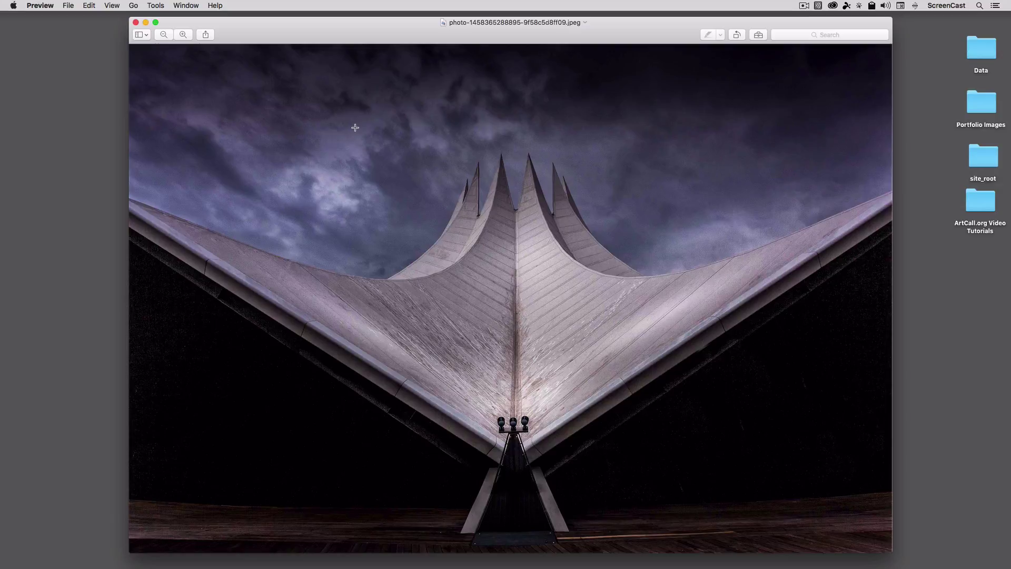
Try a JPEG export, lowering quality to about three quarters, then cancel it.
click(73, 7)
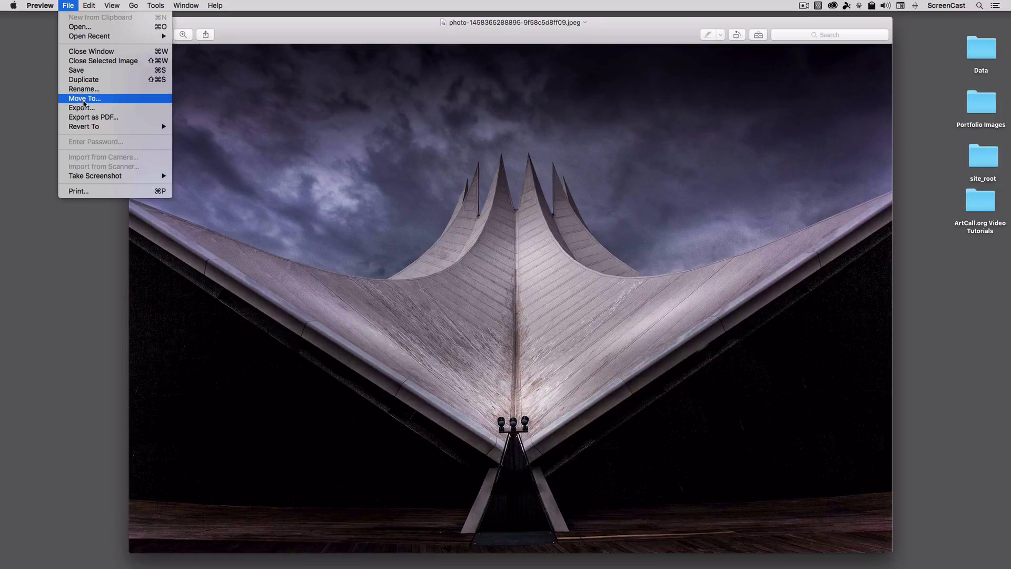
click(85, 108)
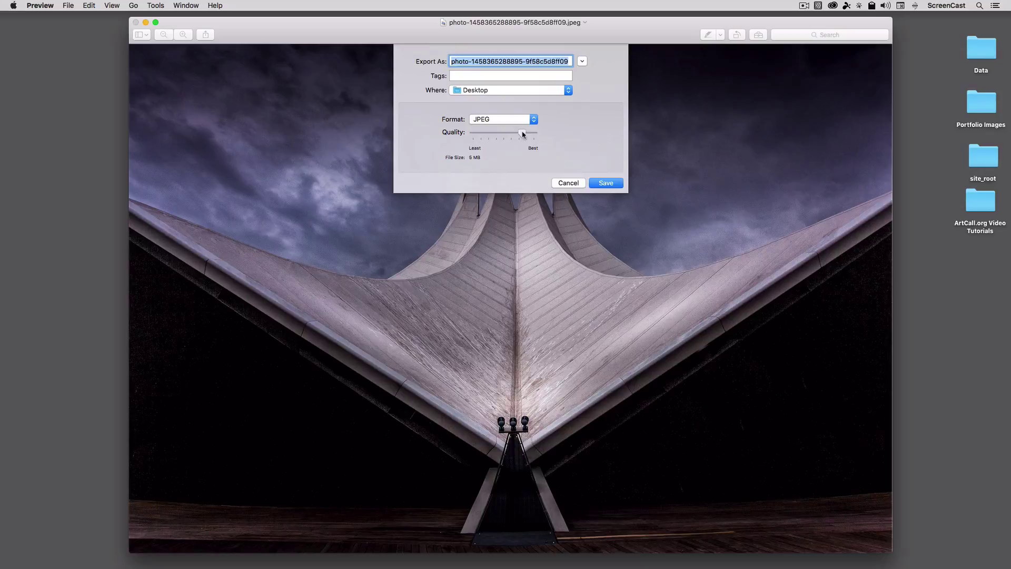
mouse_move(522, 133)
mouse_down()
mouse_move(508, 133)
mouse_move(517, 133)
mouse_up()
click(566, 183)
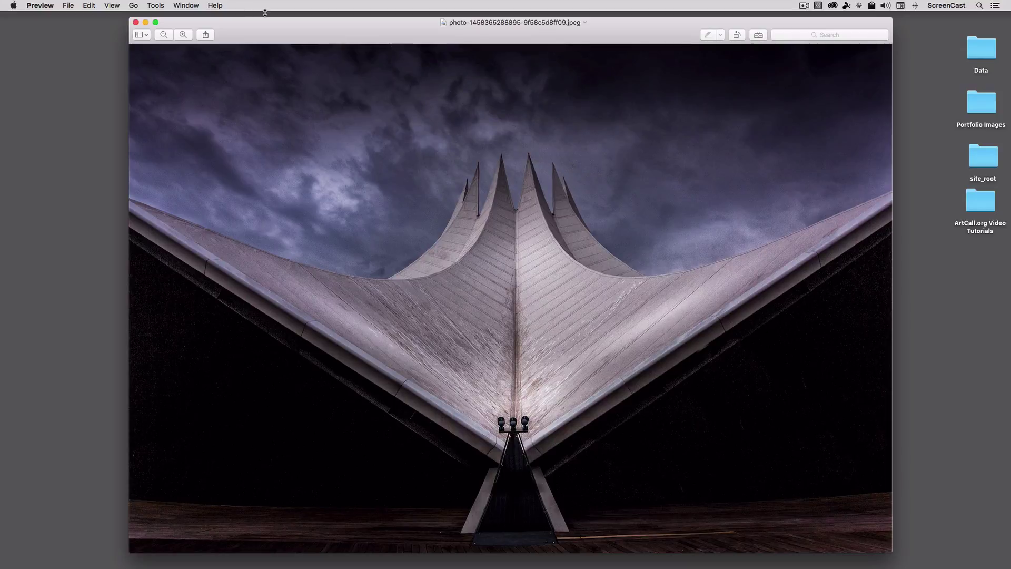
click(165, 3)
In Adjust Size, switch units to pixels and set width 3600, giving 3600 × 2400.
click(165, 3)
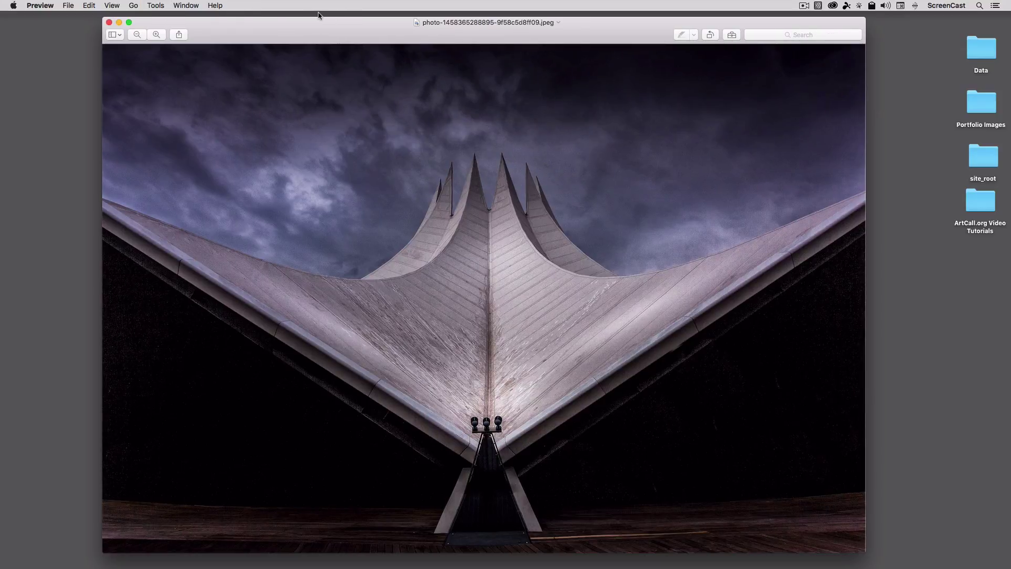
click(156, 4)
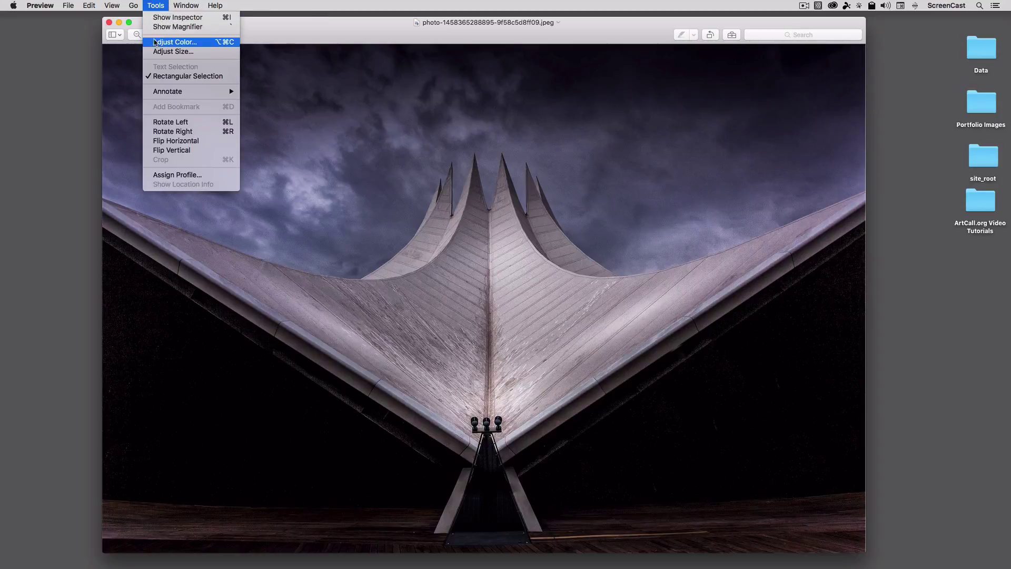
click(159, 52)
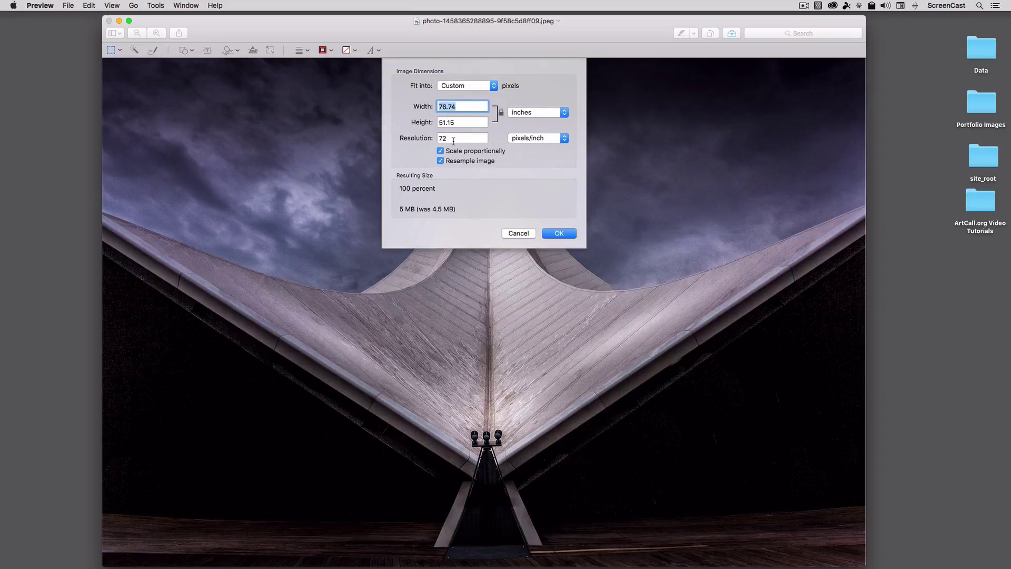
click(455, 137)
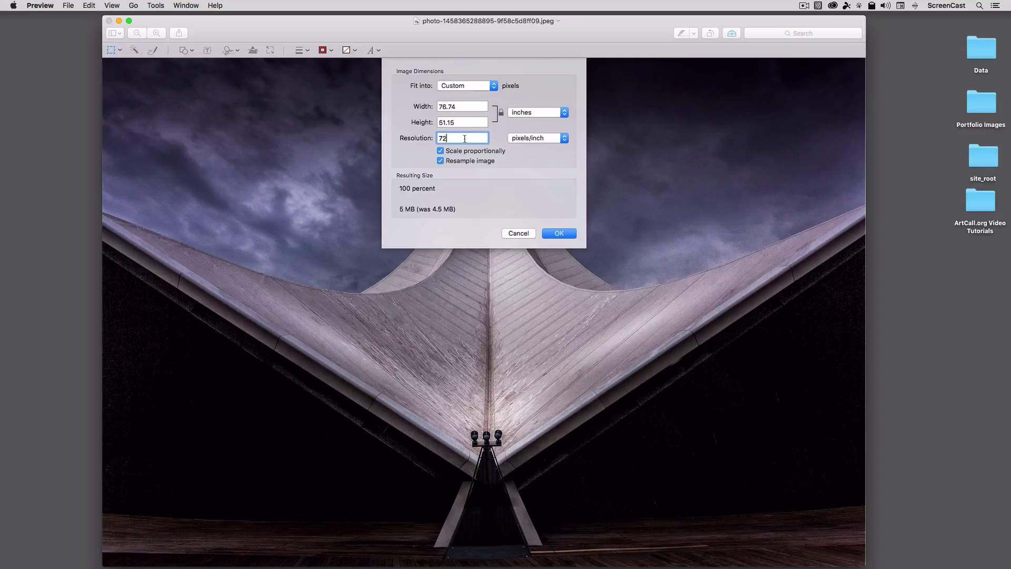
drag(465, 138, 427, 138)
click(458, 140)
click(528, 112)
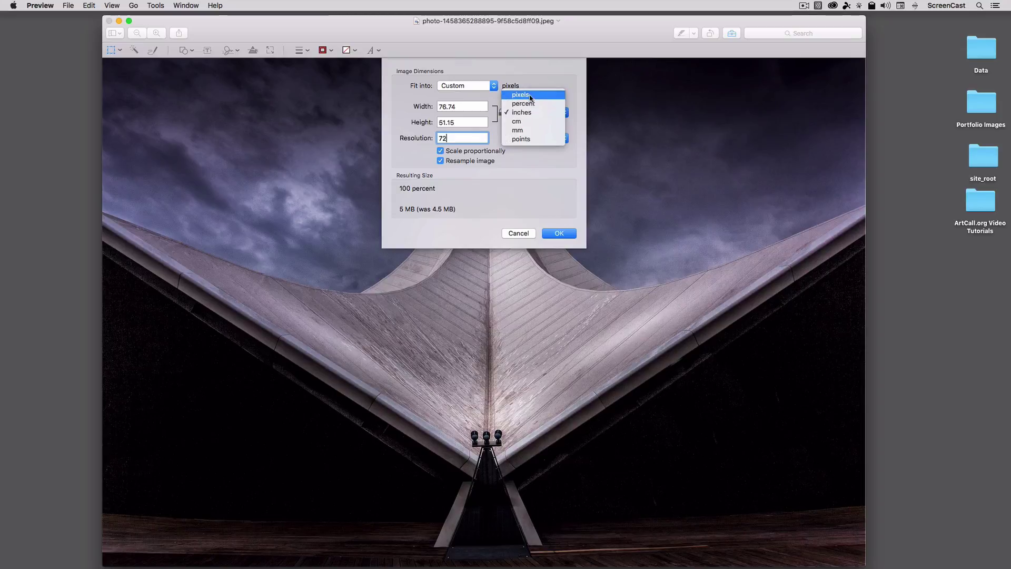
click(528, 103)
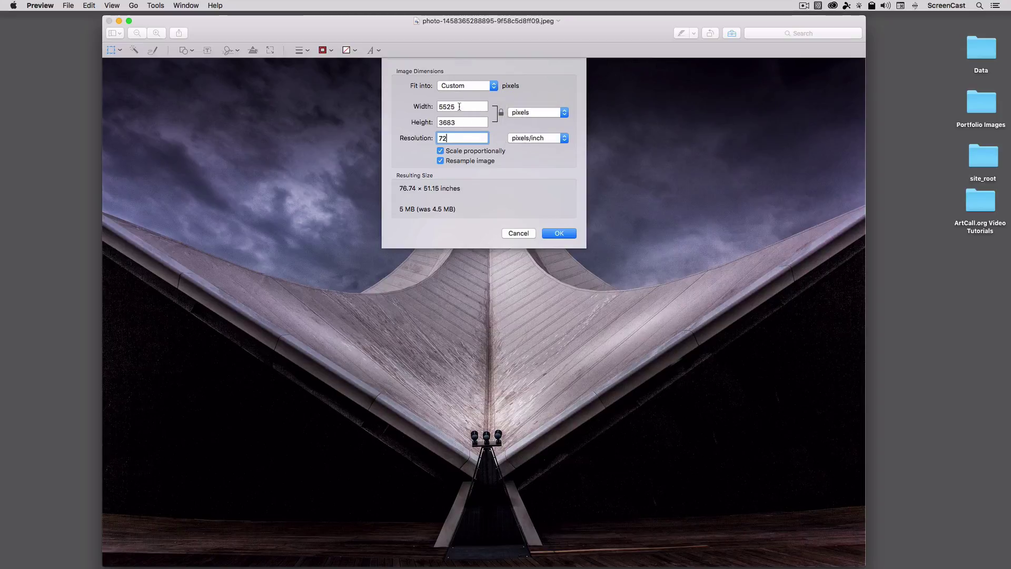
drag(459, 108, 426, 108)
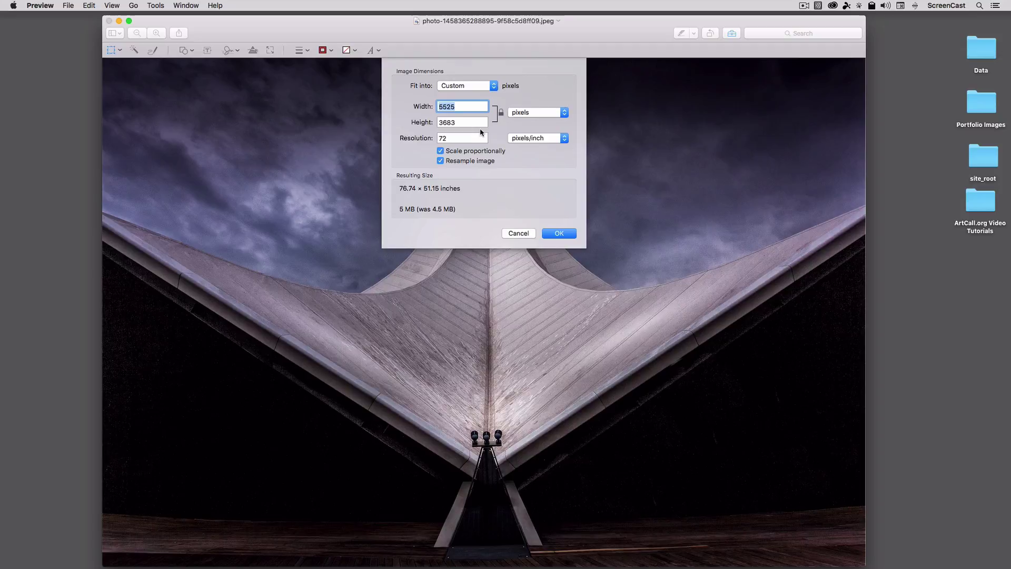
text(3600)
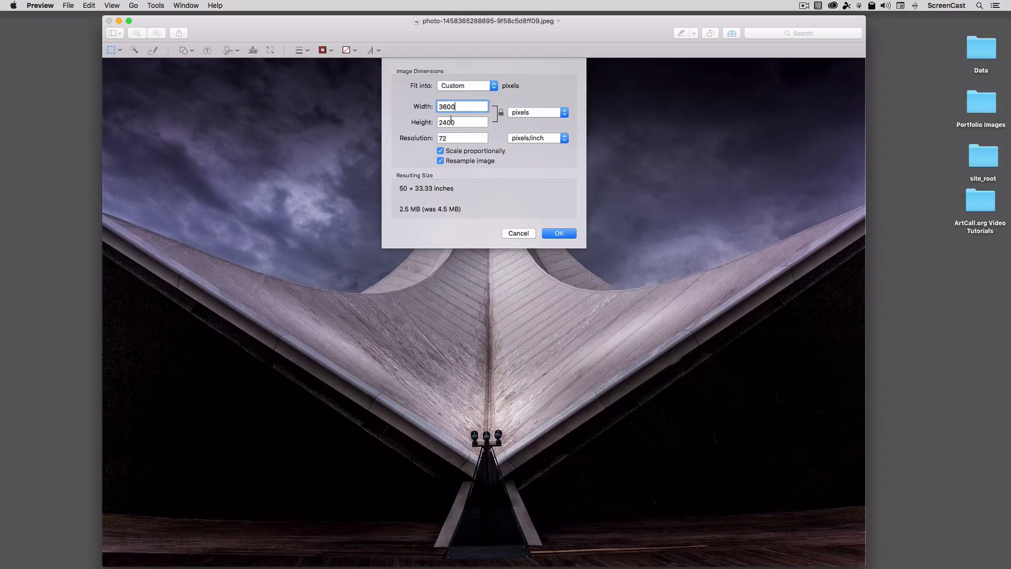
click(553, 235)
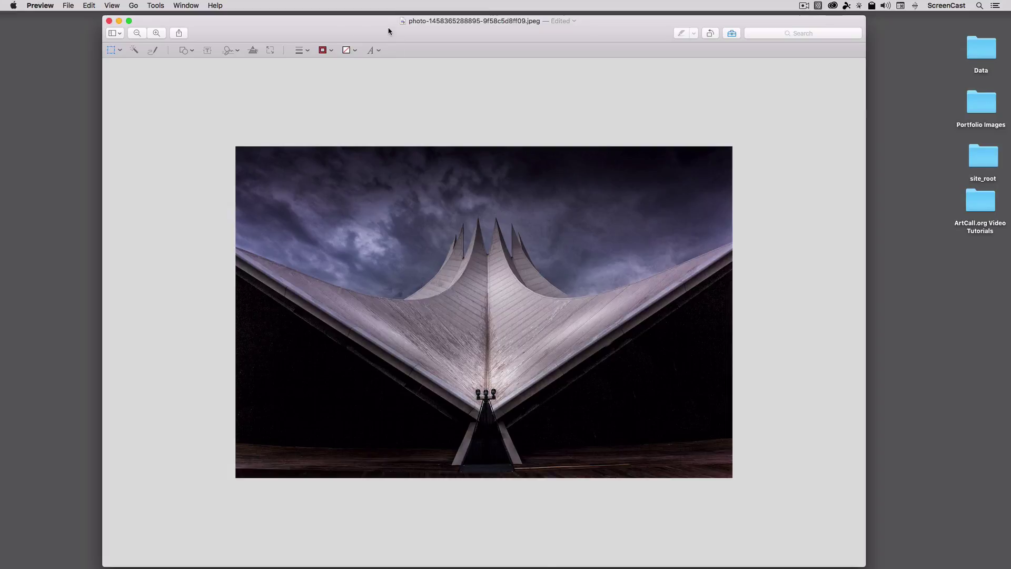
Export the resized photo as JPEG 'new_photo' to the Desktop, then close the photo window.
click(68, 4)
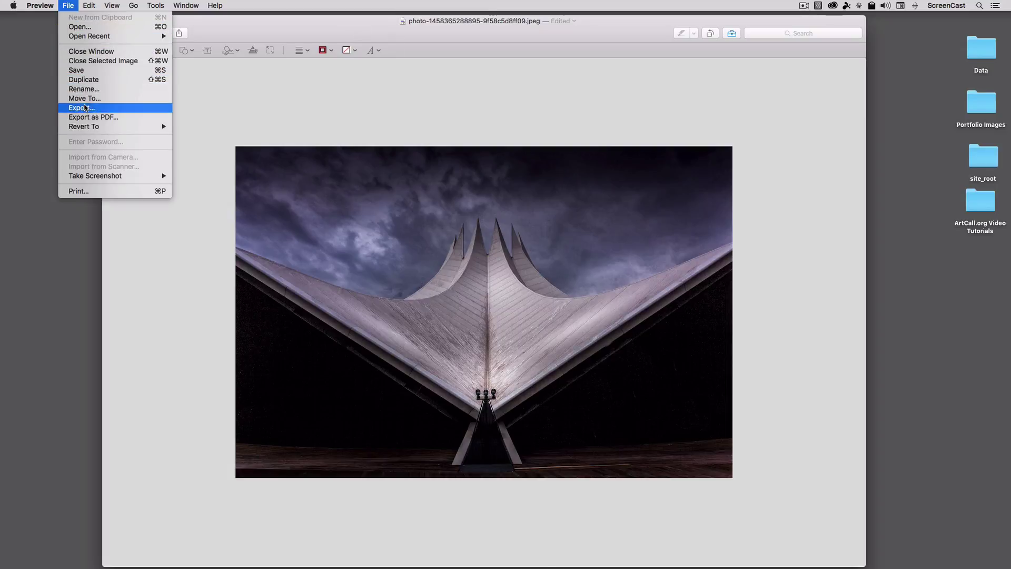
click(87, 109)
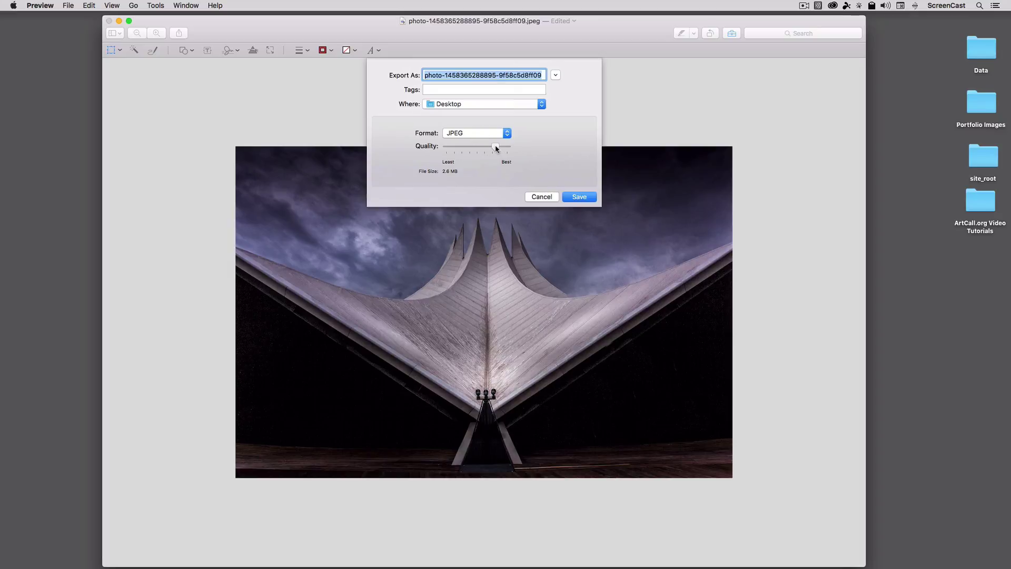
click(495, 149)
triple_click(445, 75)
text(new_photo)
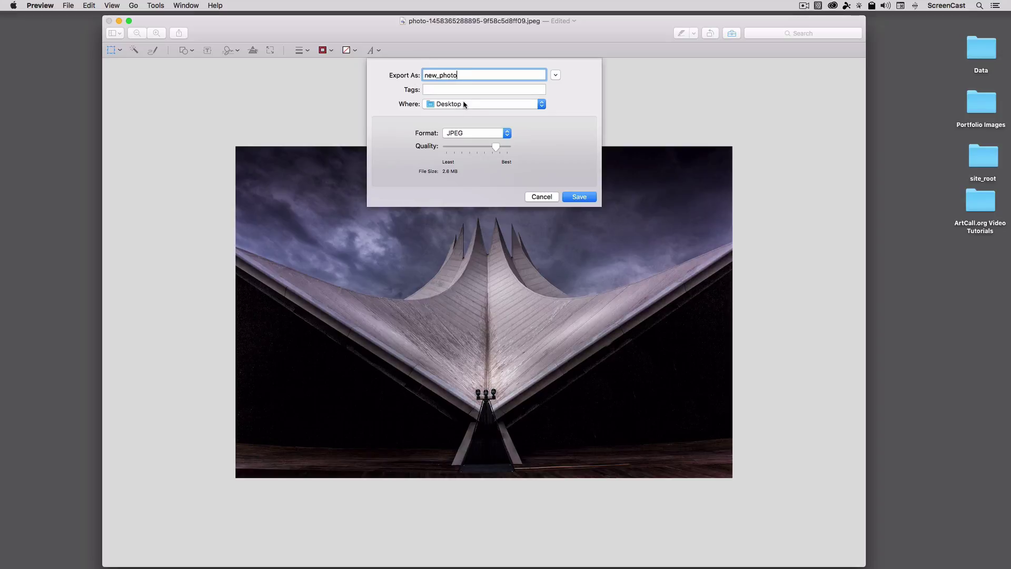
click(574, 197)
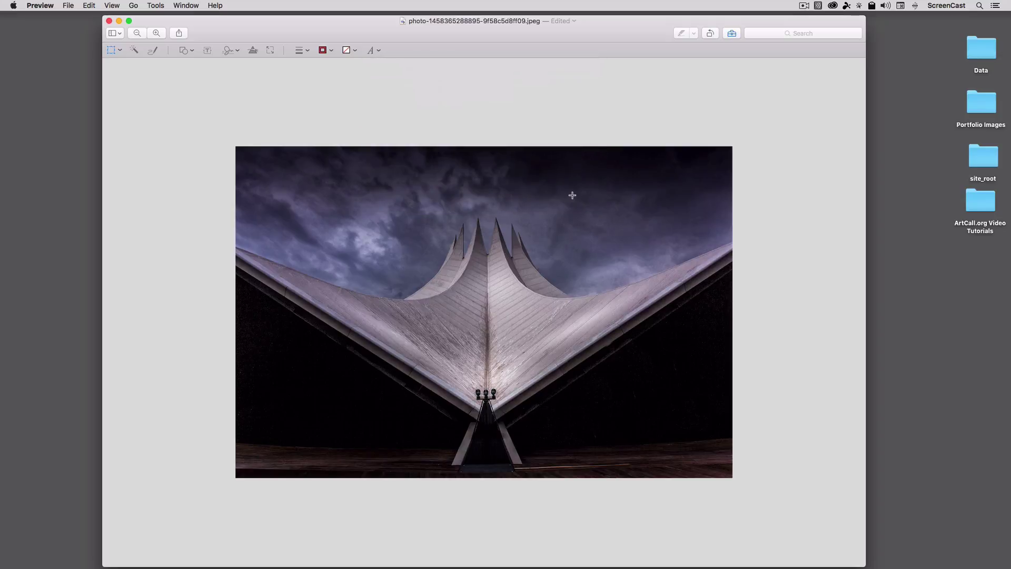
click(109, 21)
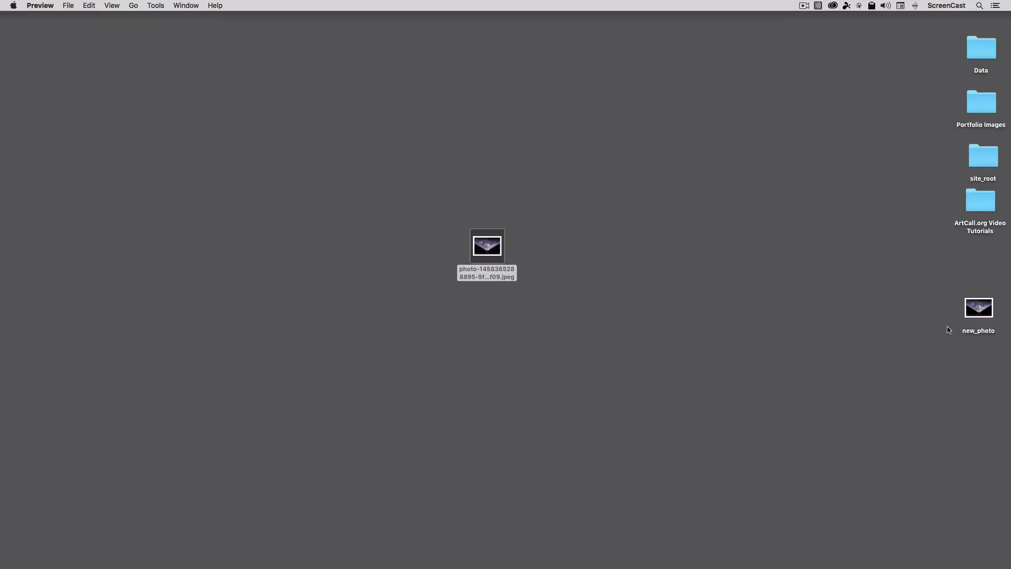
Set new_photo beside the original and check Get Info shows 3600 × 2400, 2.3 MB.
drag(978, 311, 566, 253)
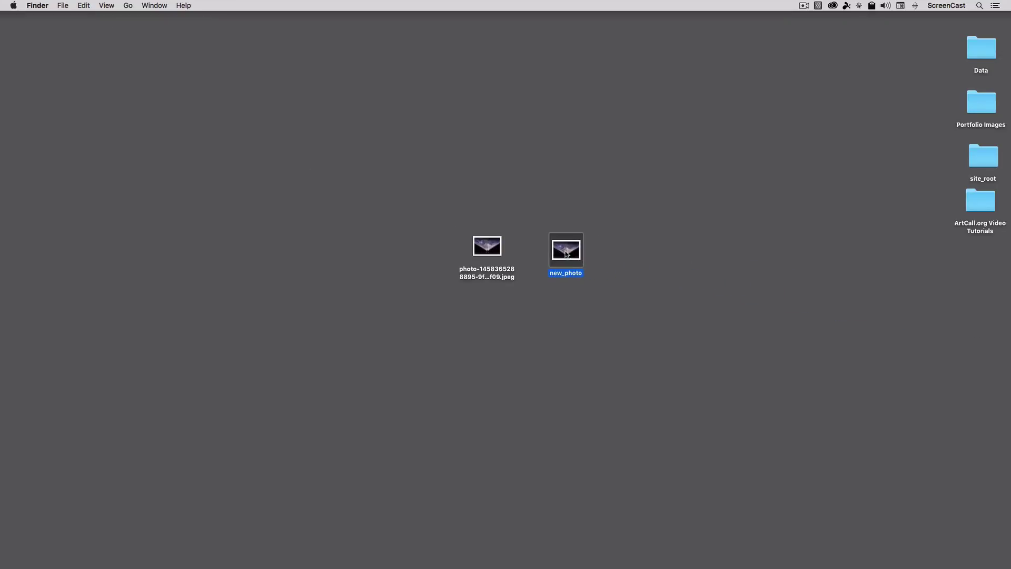
right_click(571, 251)
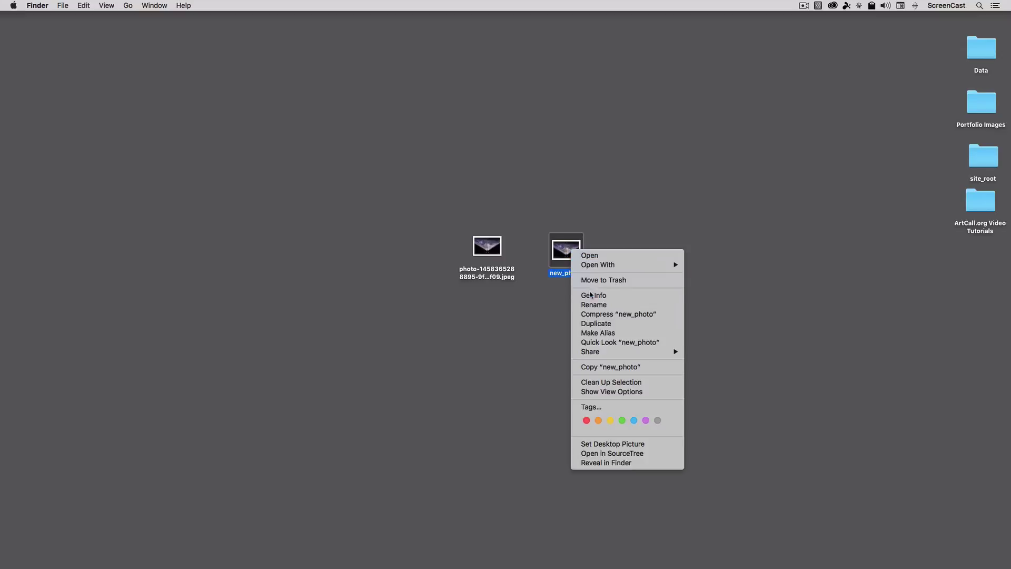
click(590, 294)
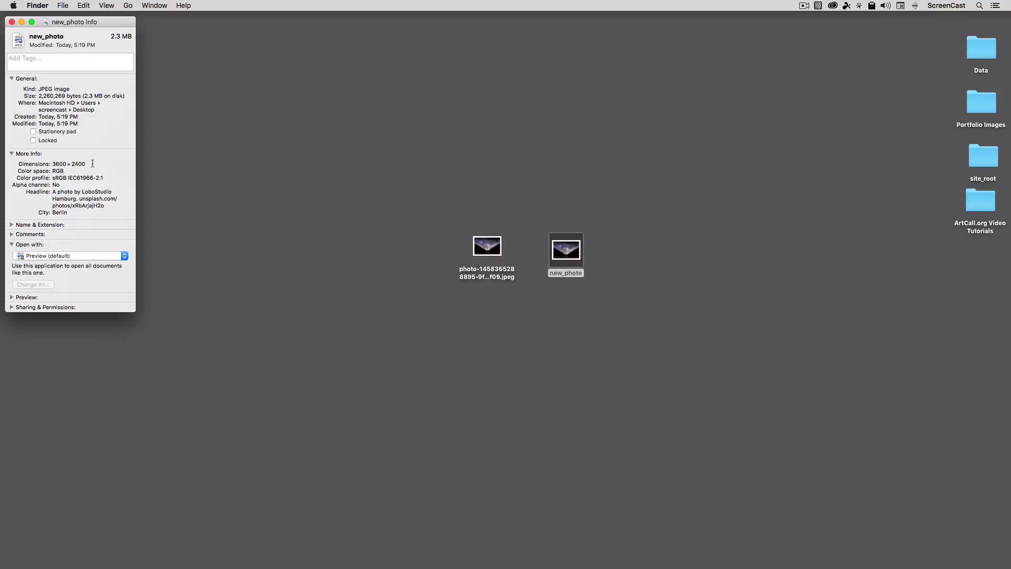
click(11, 22)
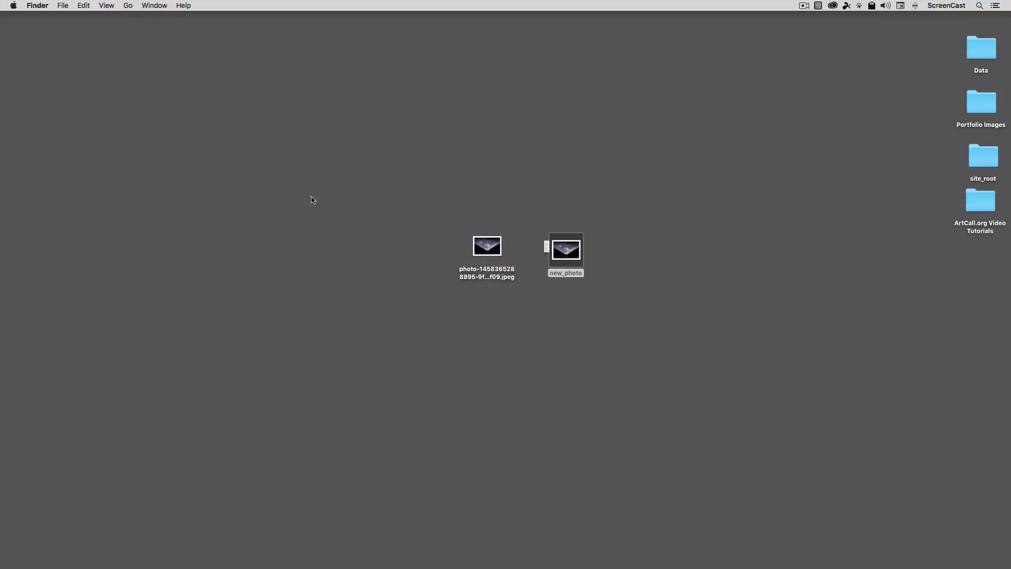
drag(554, 258, 588, 260)
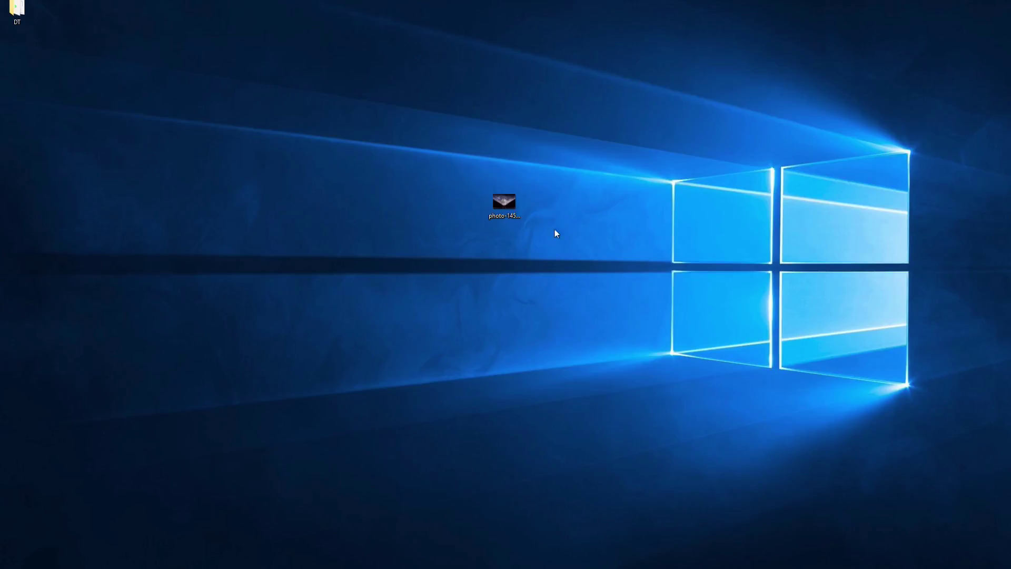
Open the photo icon on the Windows desktop with Paint via Open with.
right_click(504, 204)
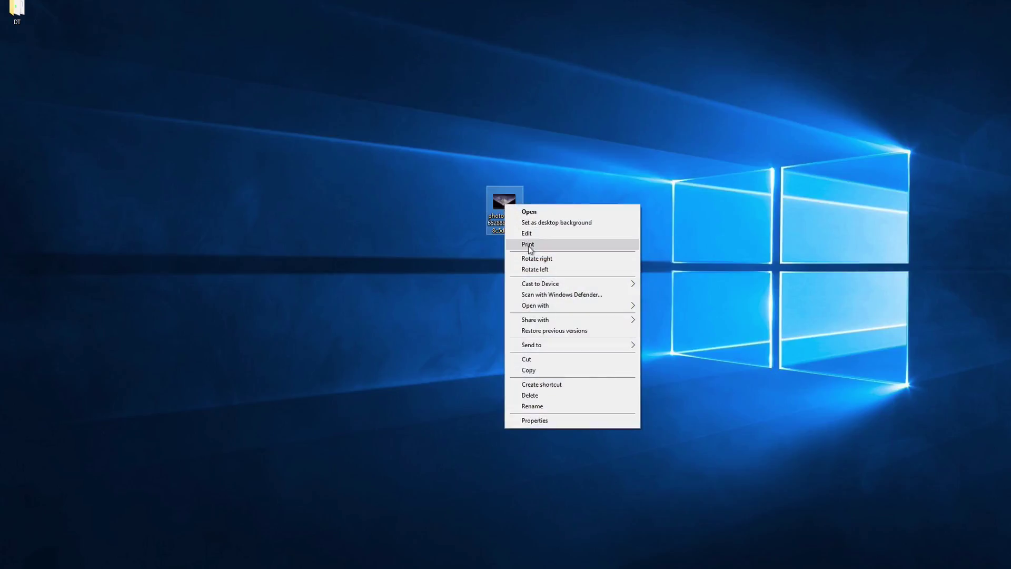
mouse_move(543, 306)
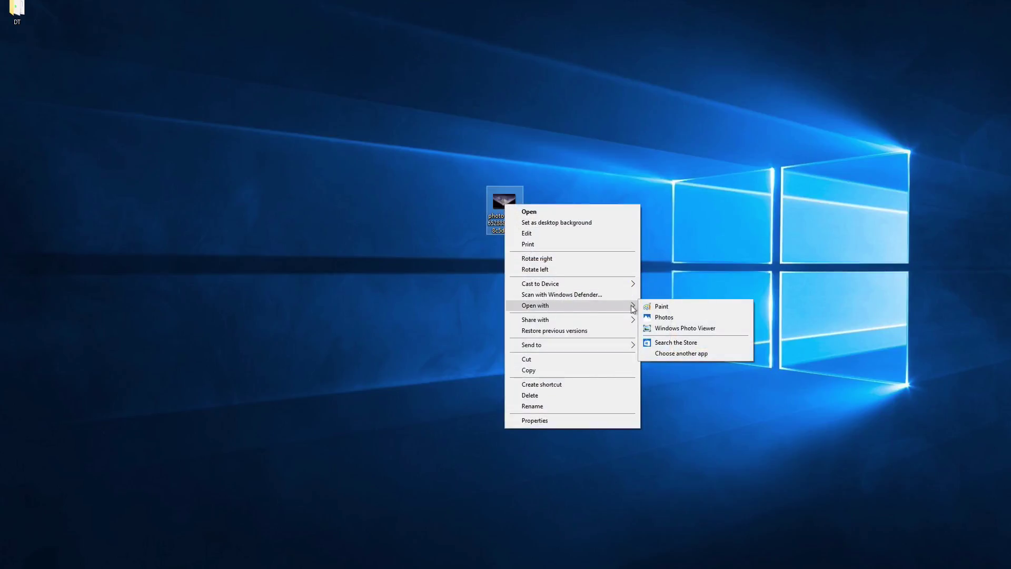
click(655, 305)
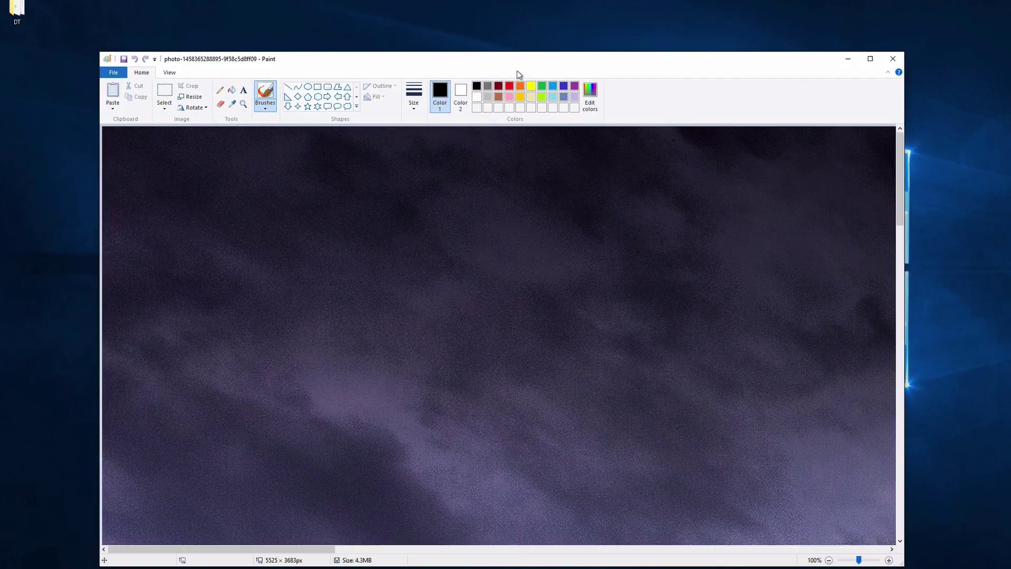
Resize the picture in pixels to 2800 wide, giving 2800 × 1866.
click(190, 101)
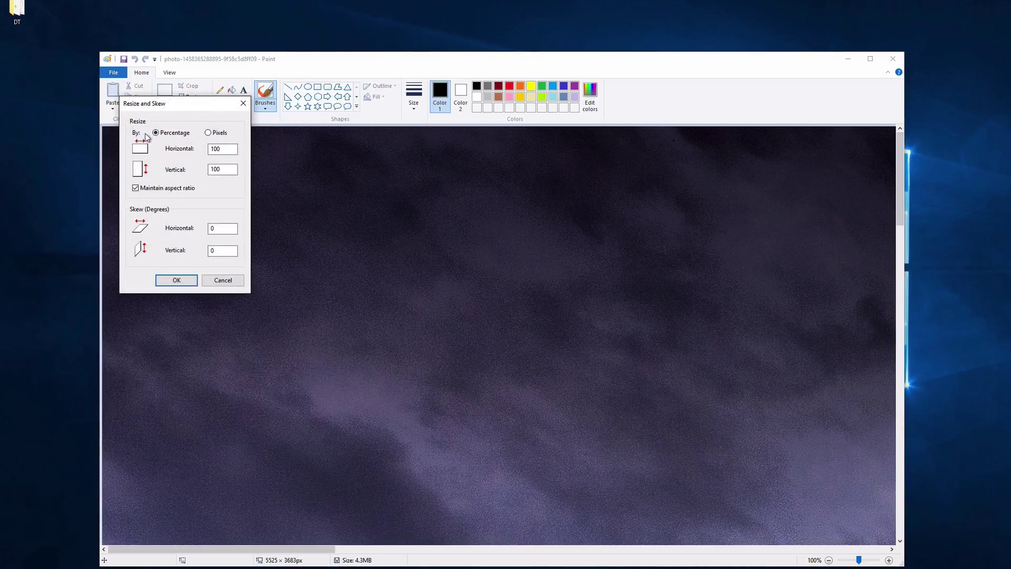
click(208, 133)
key(Tab)
text(28)
click(175, 280)
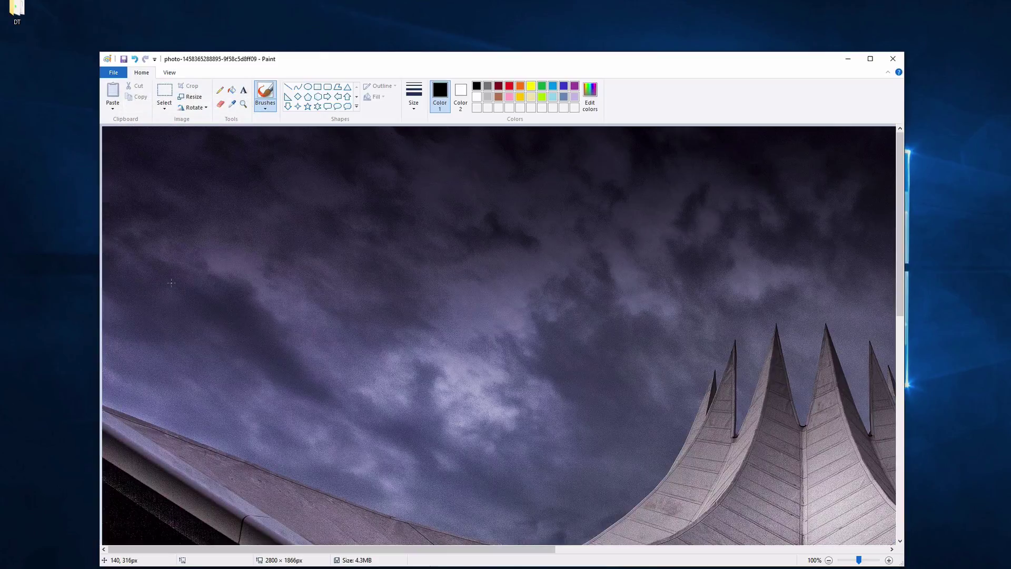
Save it as a JPEG picture named new_photo on the Desktop and close Paint.
click(115, 73)
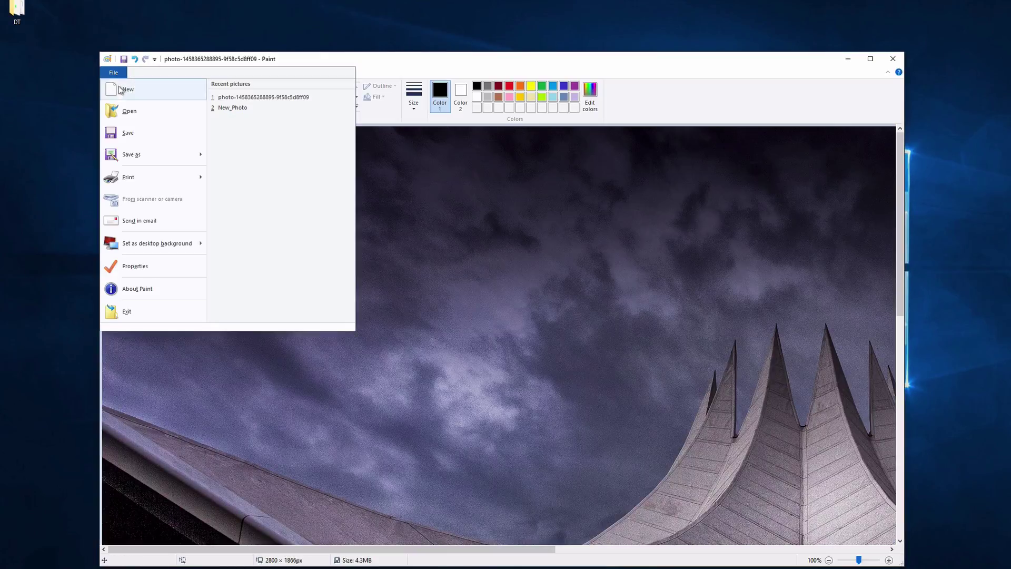
mouse_move(132, 157)
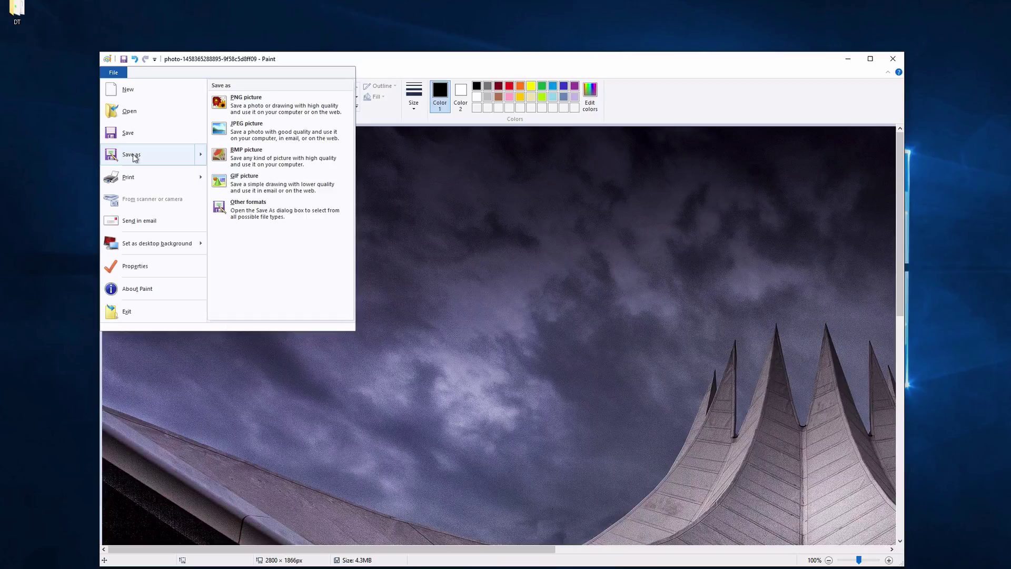
click(240, 134)
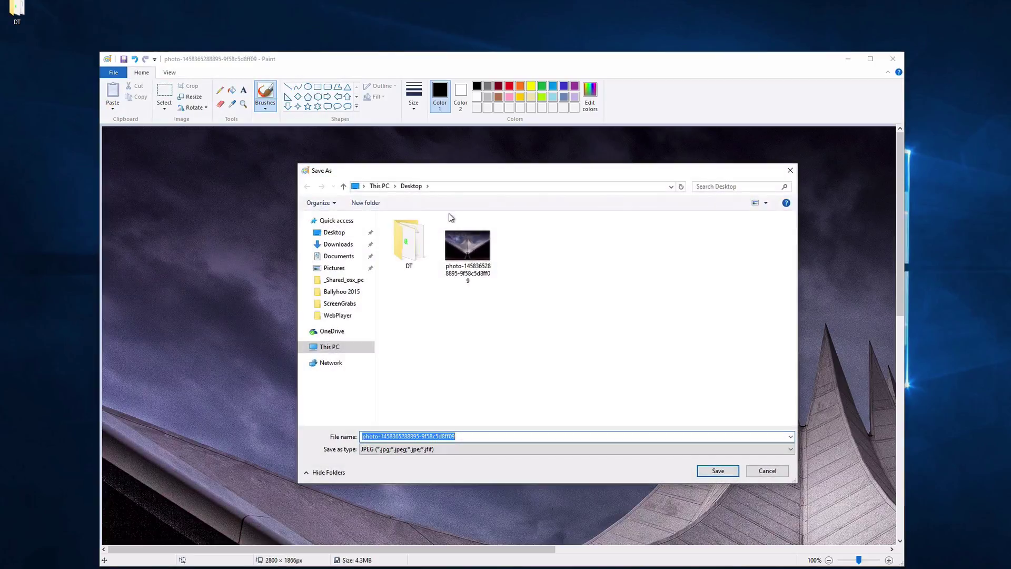
text(new_photo)
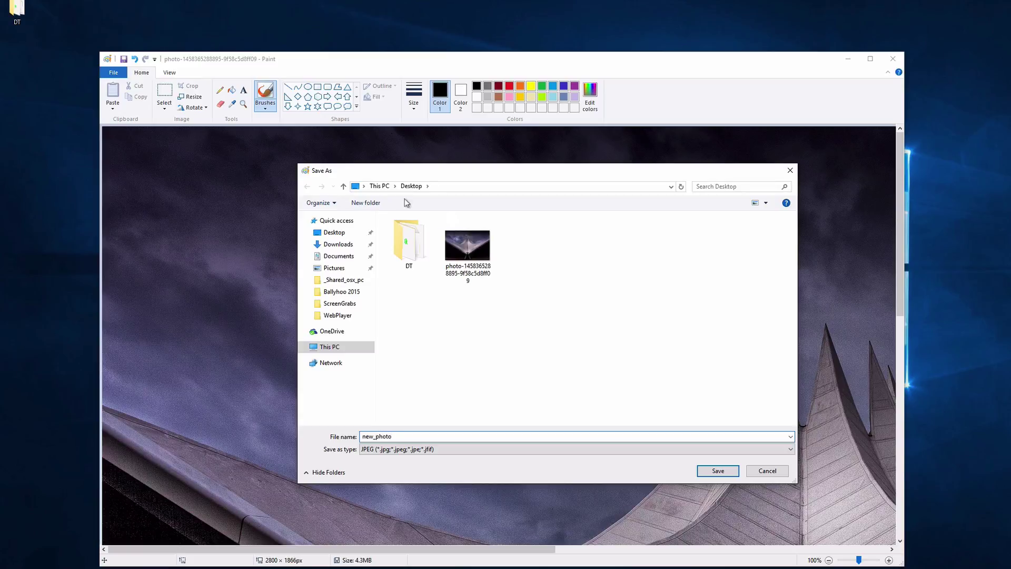
click(333, 233)
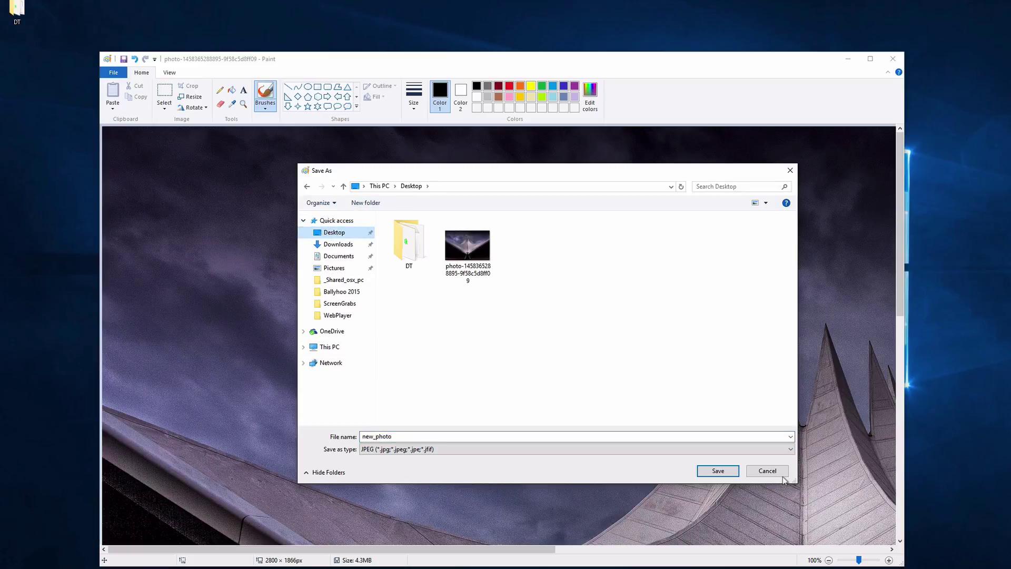
click(718, 471)
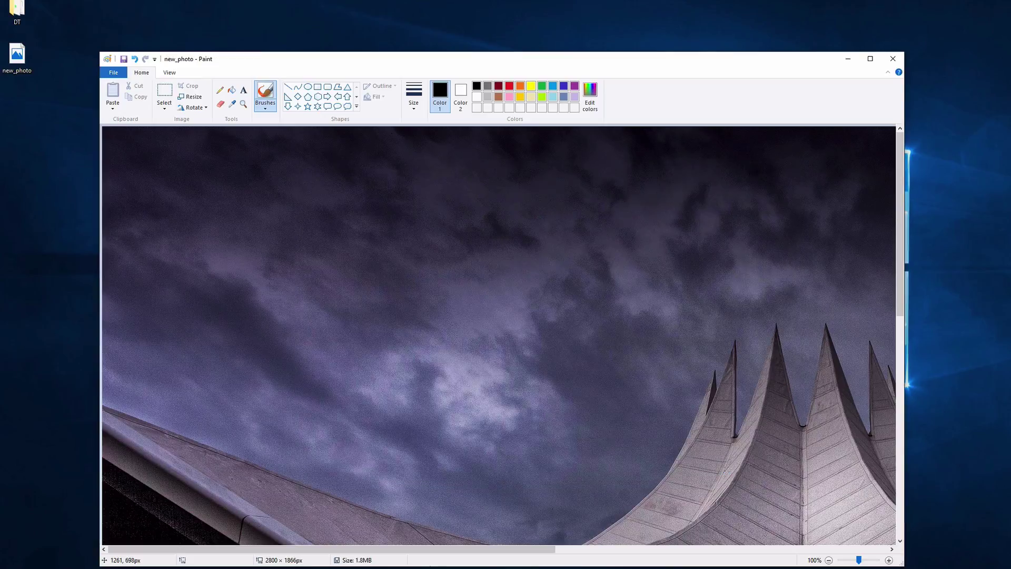
click(893, 58)
Place new_photo by the original and open both files' Properties side by side.
drag(8, 63, 421, 212)
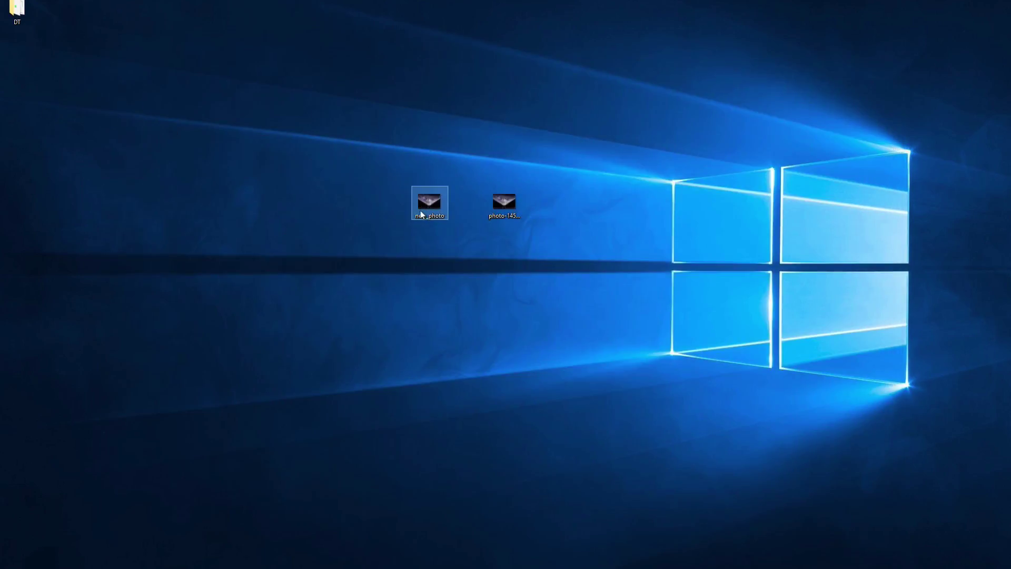
right_click(428, 199)
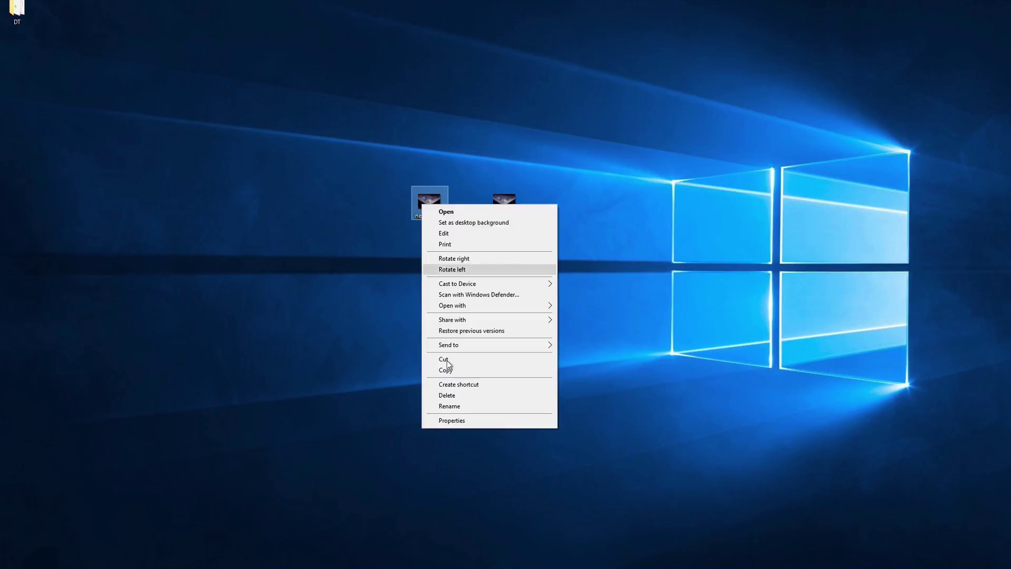
click(452, 418)
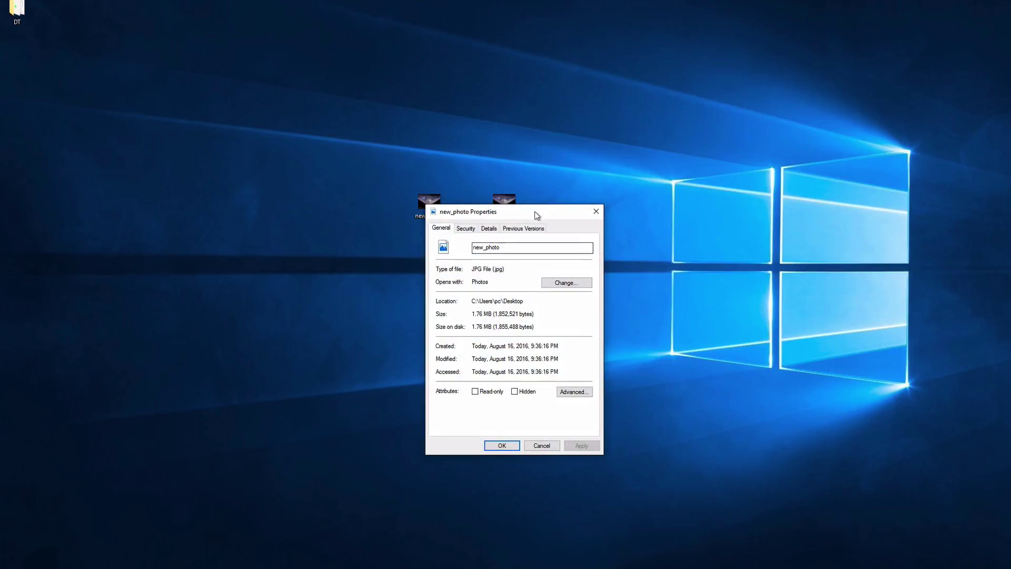
drag(535, 211, 300, 210)
right_click(510, 201)
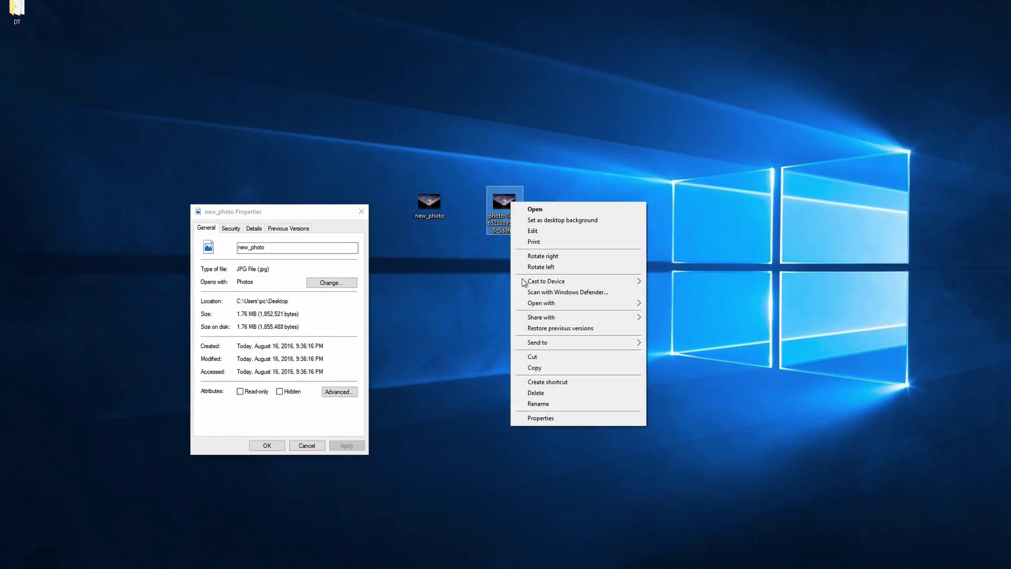
click(546, 419)
drag(602, 210, 581, 210)
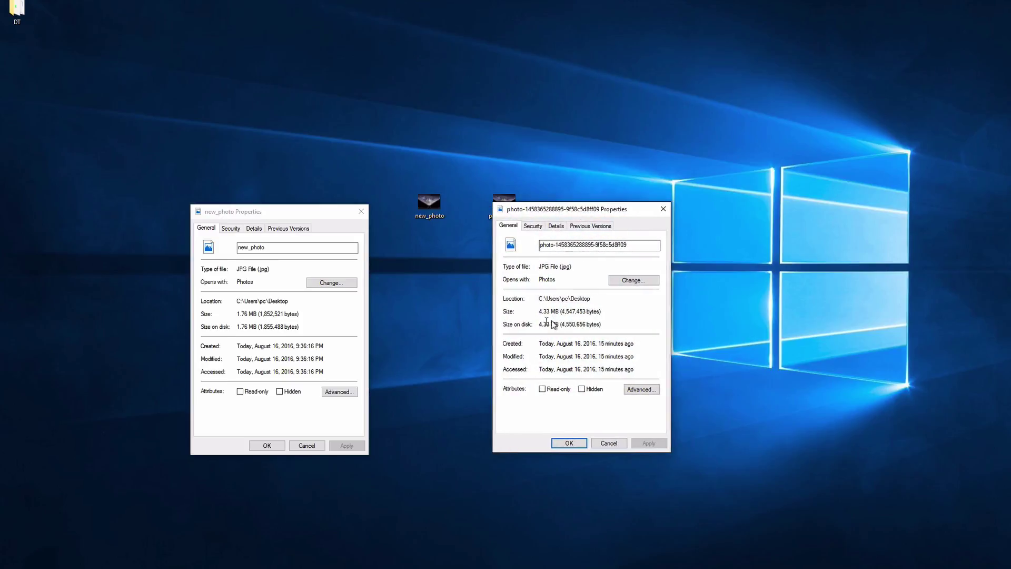
Compare Details (2800 × 1866 versus 5525 × 3683), then close both dialogs.
click(557, 227)
click(254, 228)
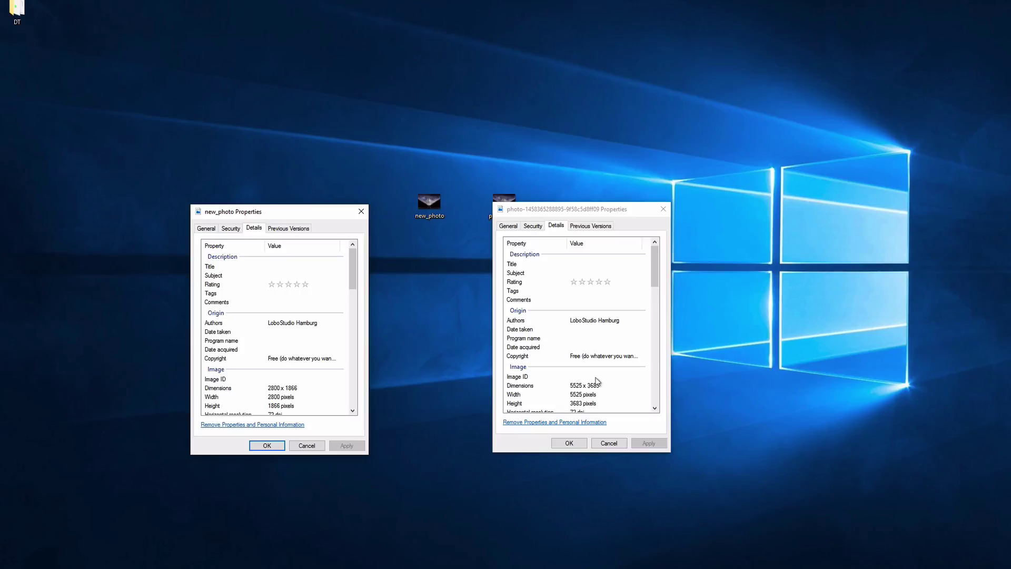
click(610, 445)
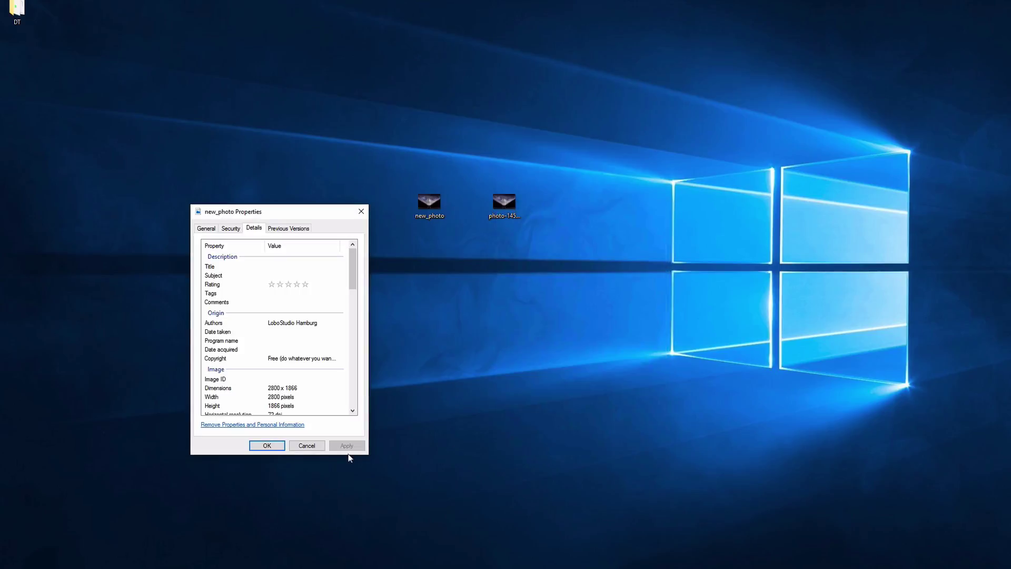
click(307, 446)
click(430, 212)
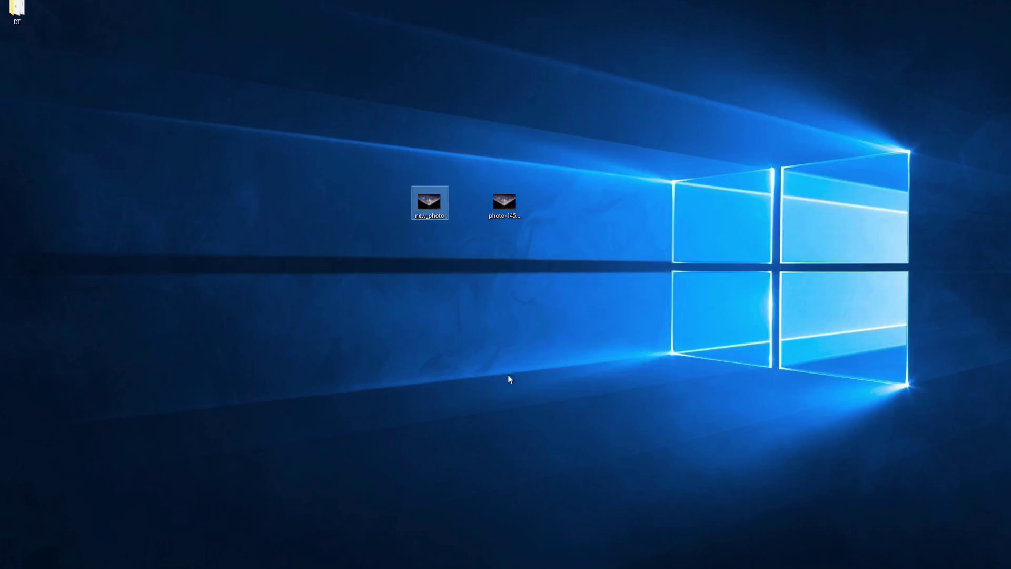
click(539, 437)
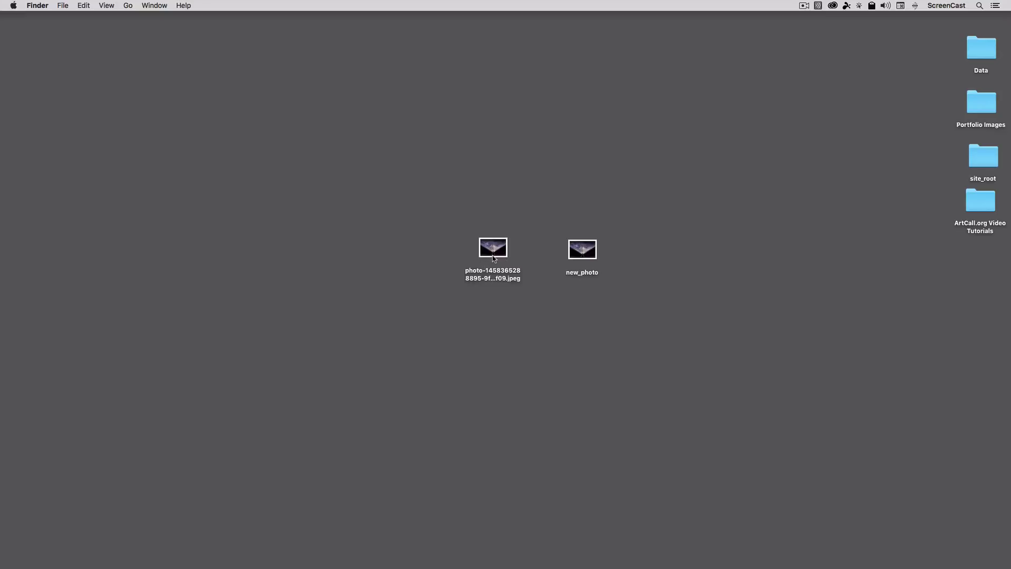
Launch Safari from the Dock and load picresize.com.
mouse_move(437, 563)
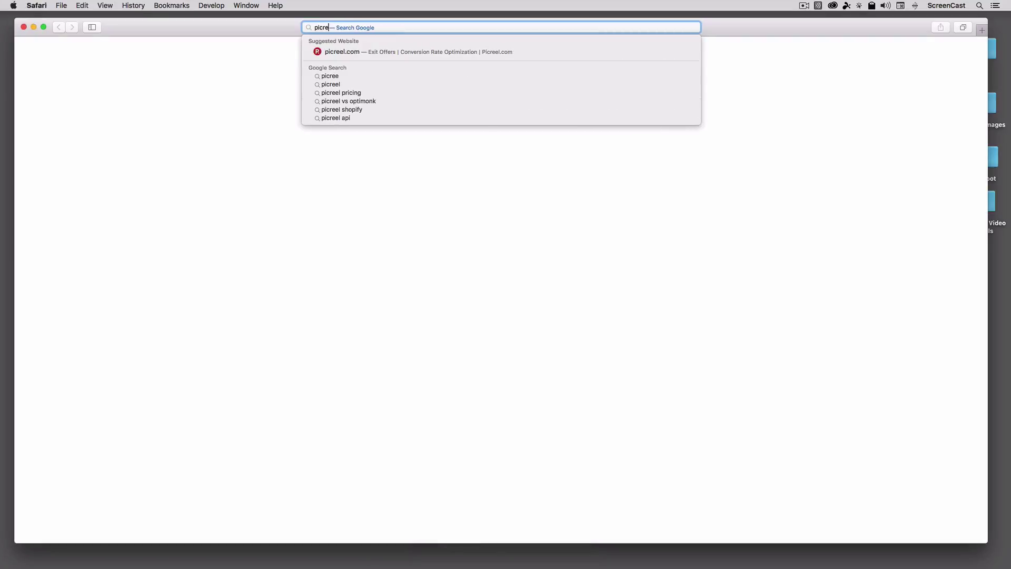
text(size.com)
key(Return)
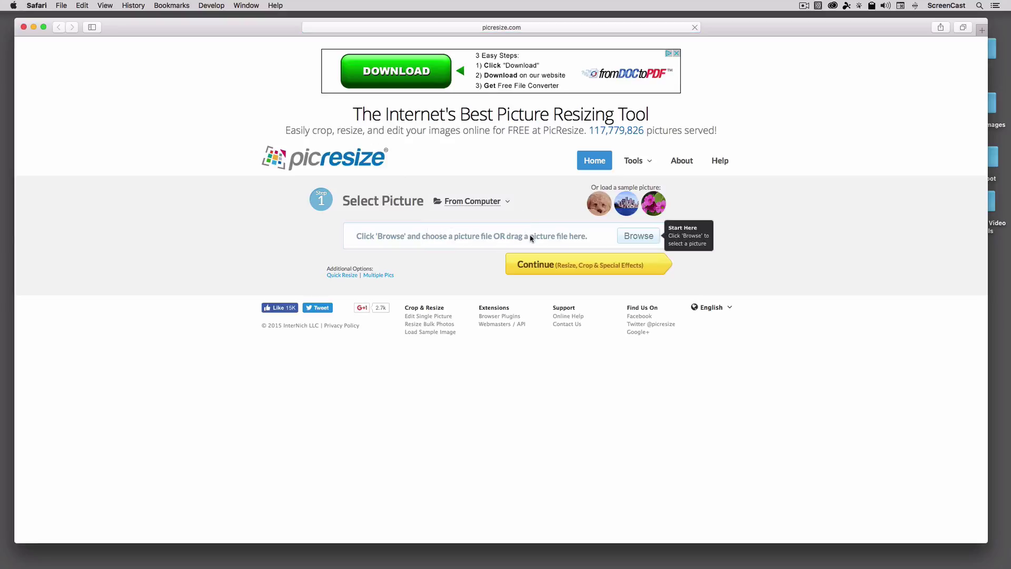
click(628, 238)
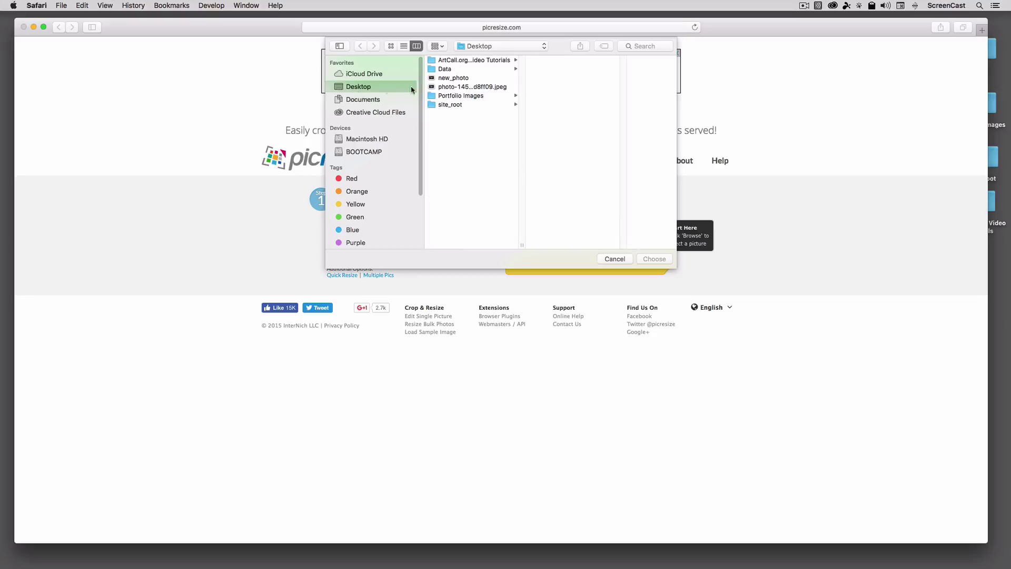
click(483, 88)
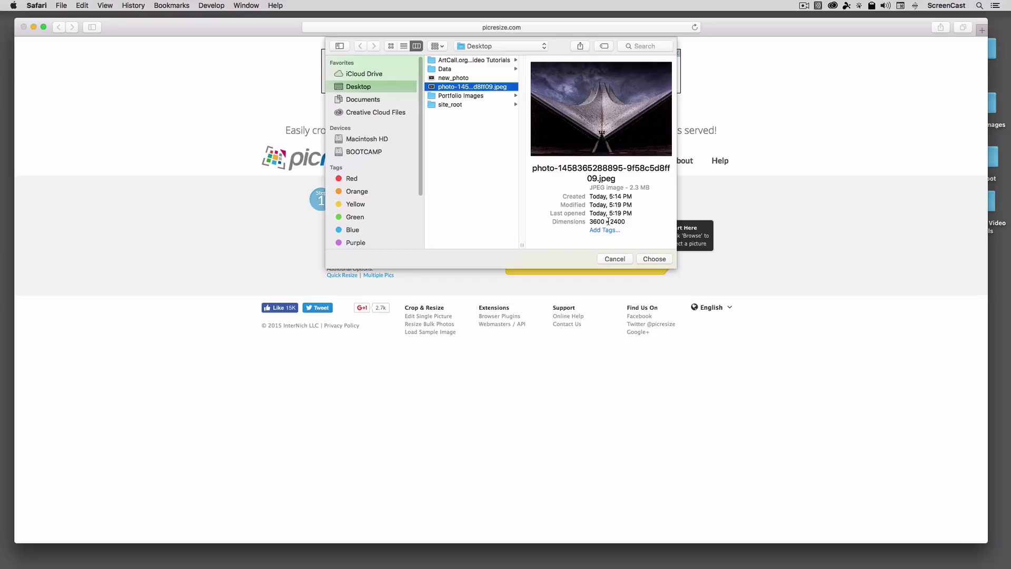
click(655, 259)
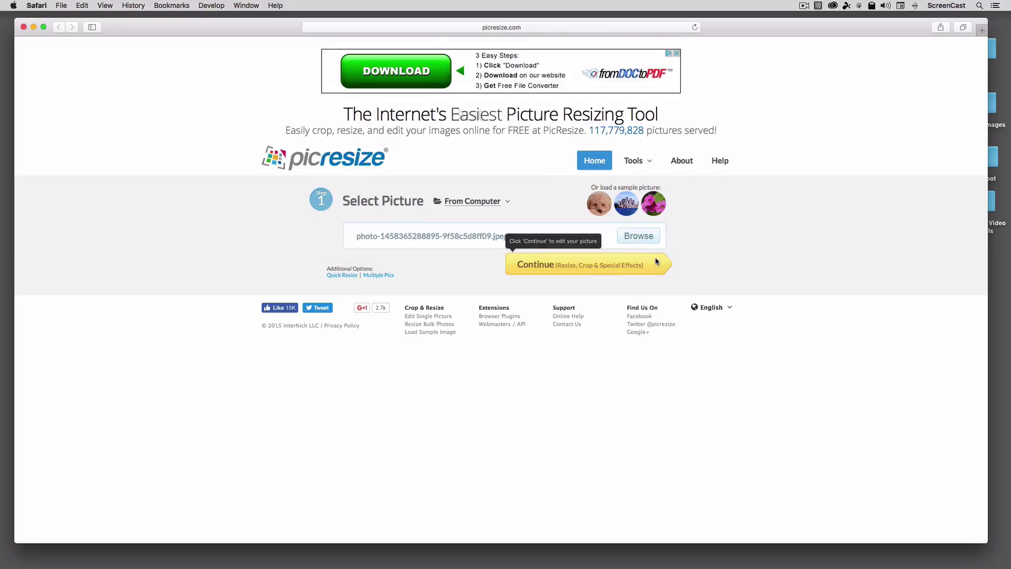
click(543, 267)
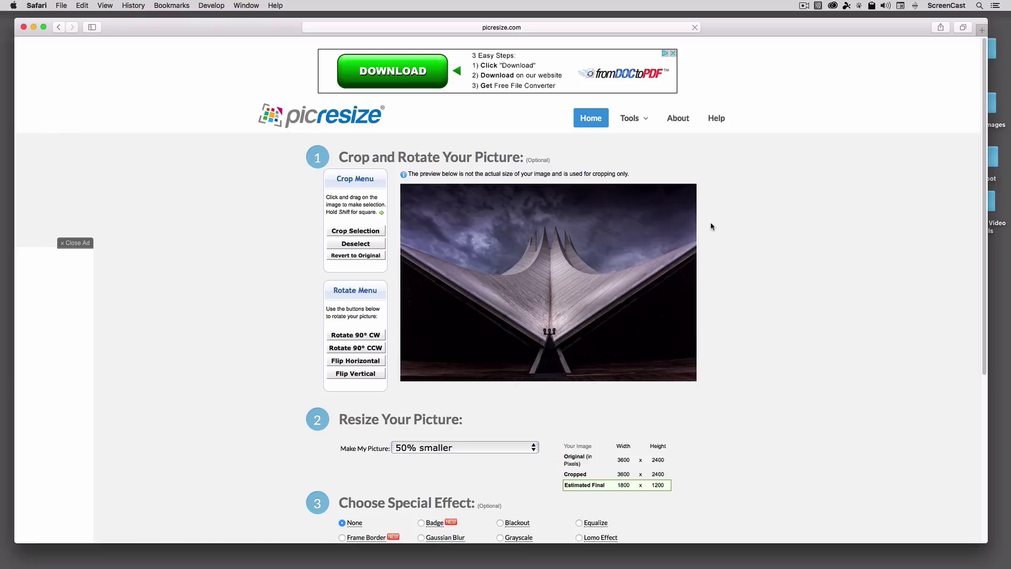
In PicResize, make the photo 50% smaller as a JPG and resize it to 1800 × 1200.
scroll(758, 297, down, 5)
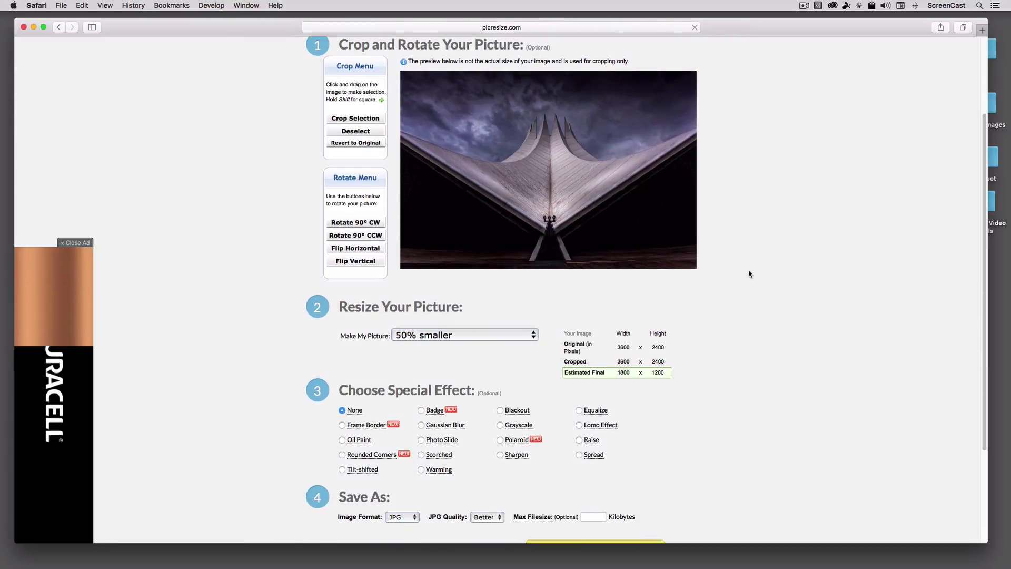
scroll(751, 274, down, 5)
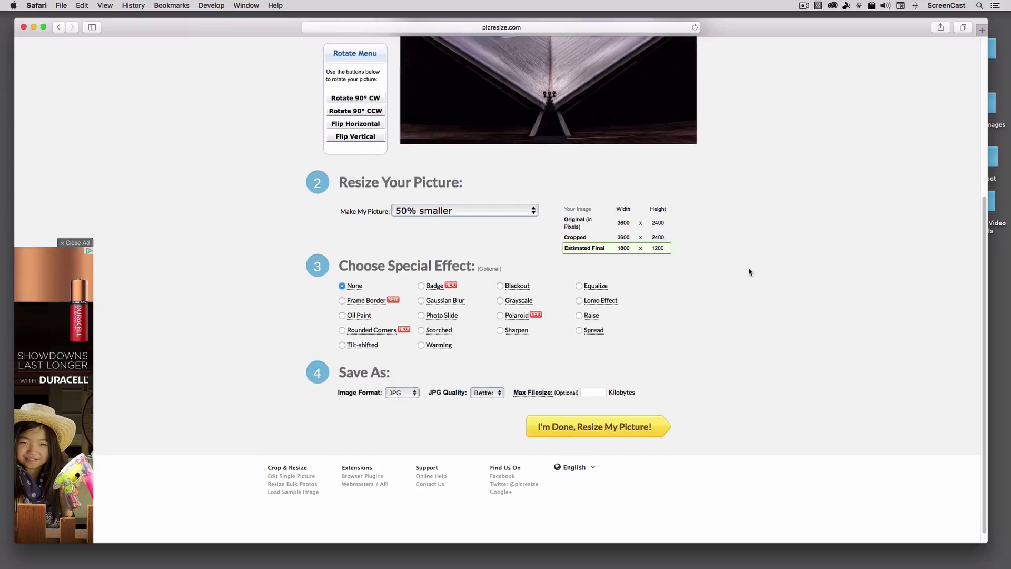
click(468, 213)
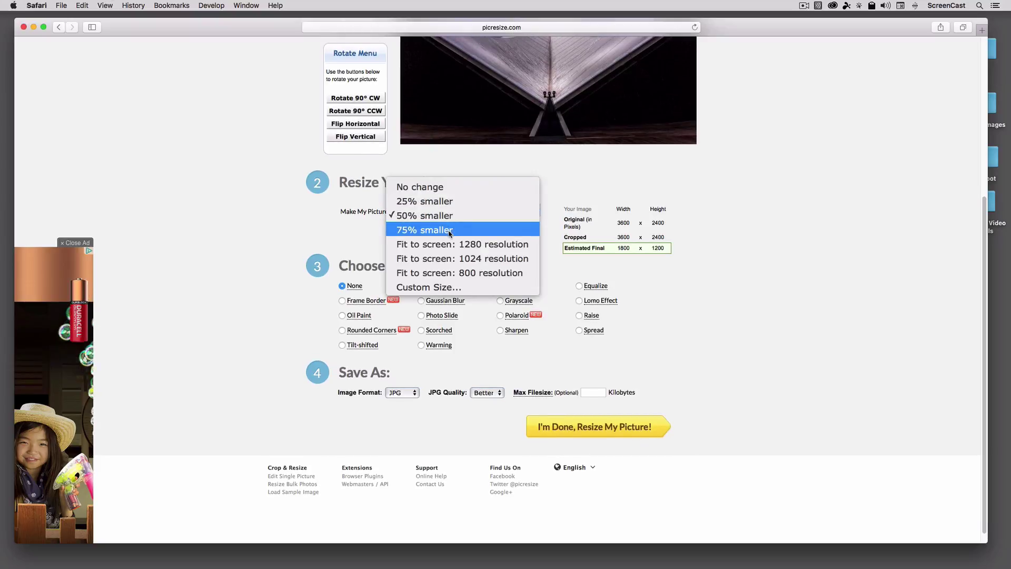
click(450, 229)
click(458, 211)
click(432, 199)
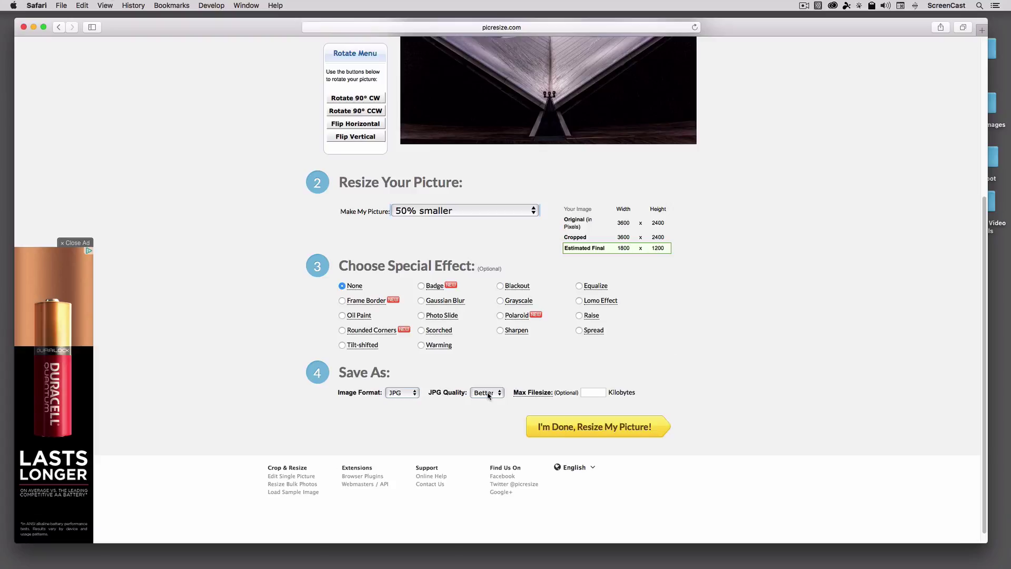
click(599, 431)
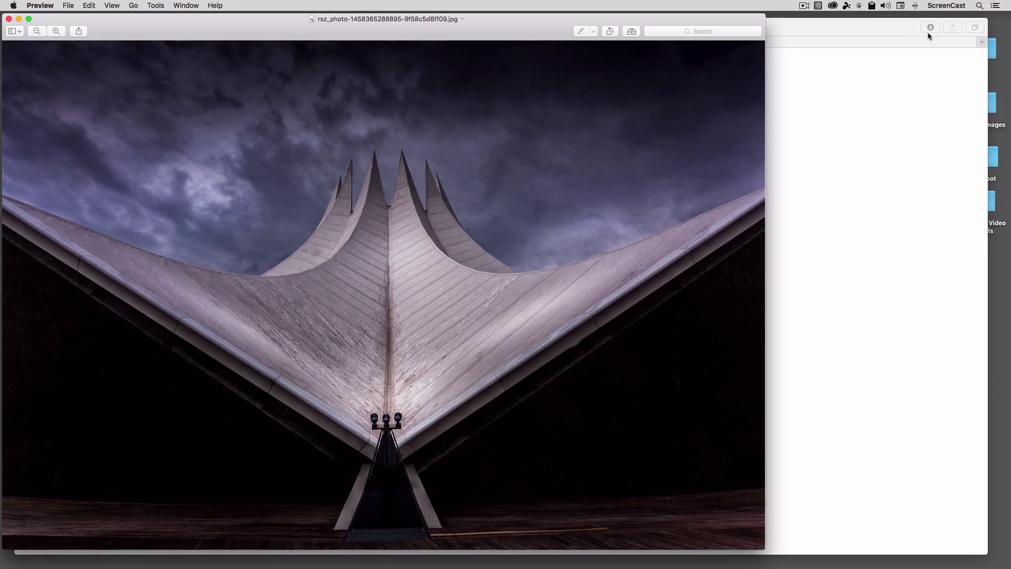
Hide Safari and open the Downloads folder from the Preview window's title path menu.
click(795, 34)
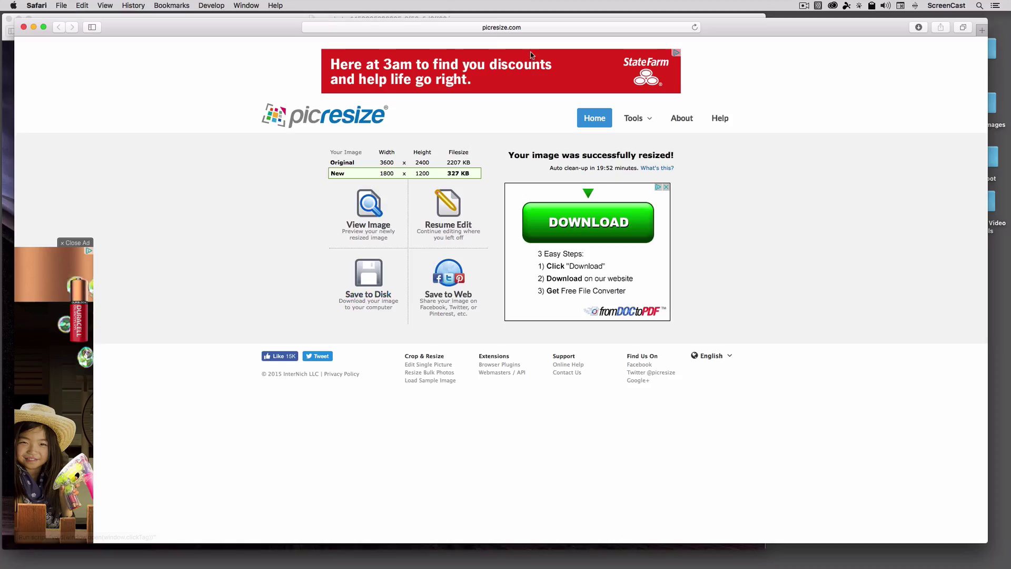
key(super+h)
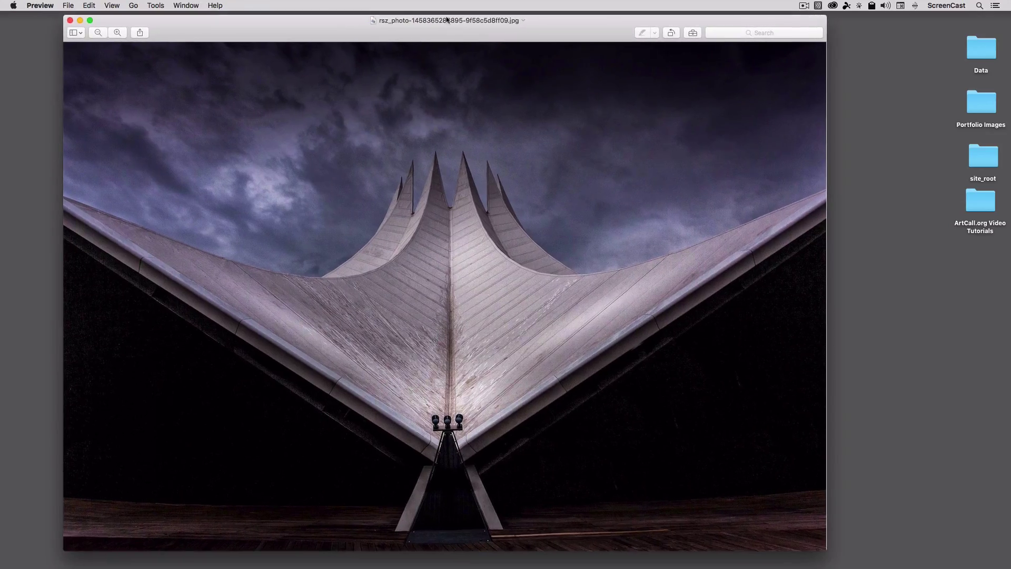
super+click(432, 21)
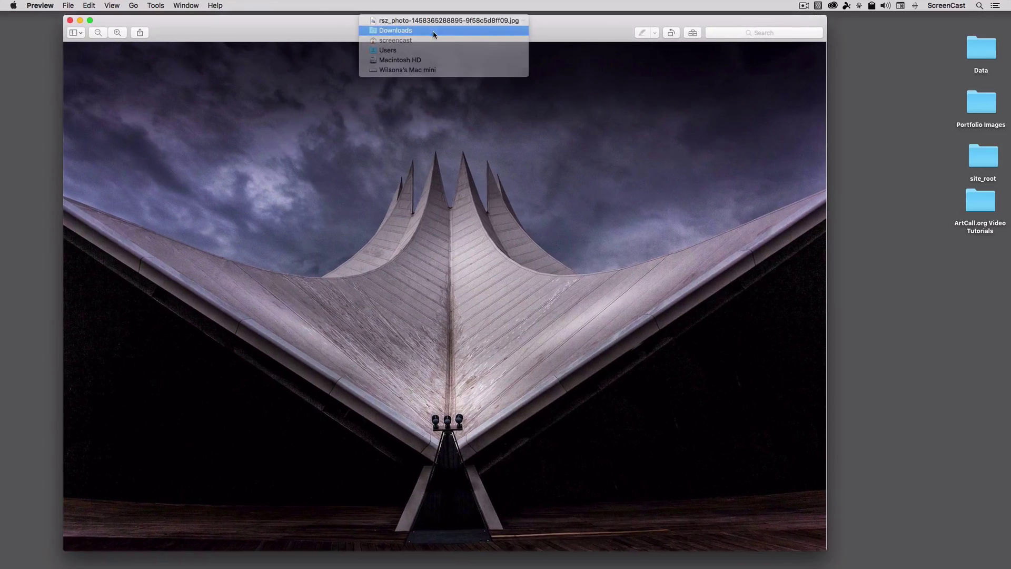
click(435, 30)
Verify rsz_photo is 1800 × 1200 and 335 KB in Get Info, then close Finder windows and return to Preview.
right_click(431, 219)
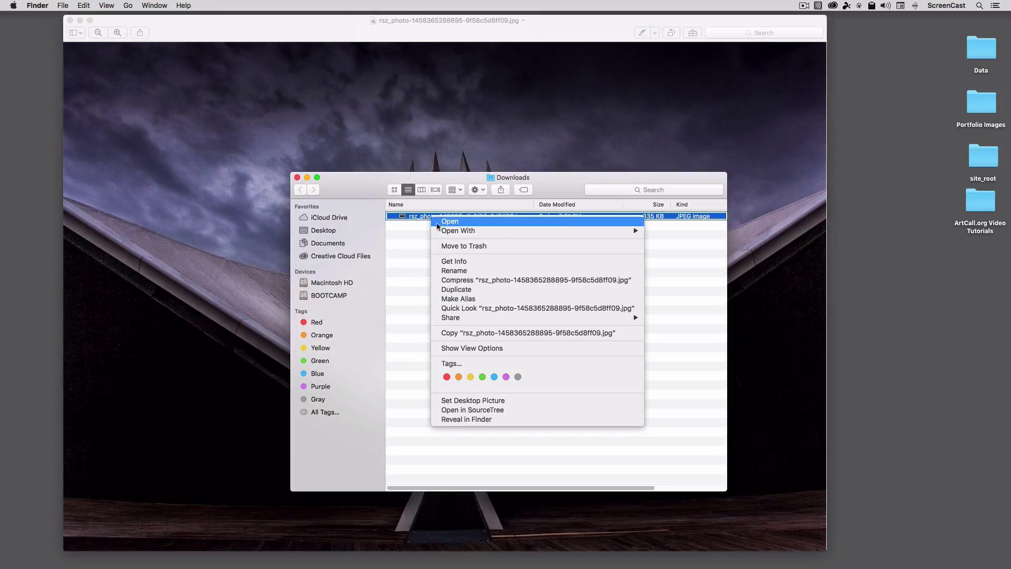
click(453, 262)
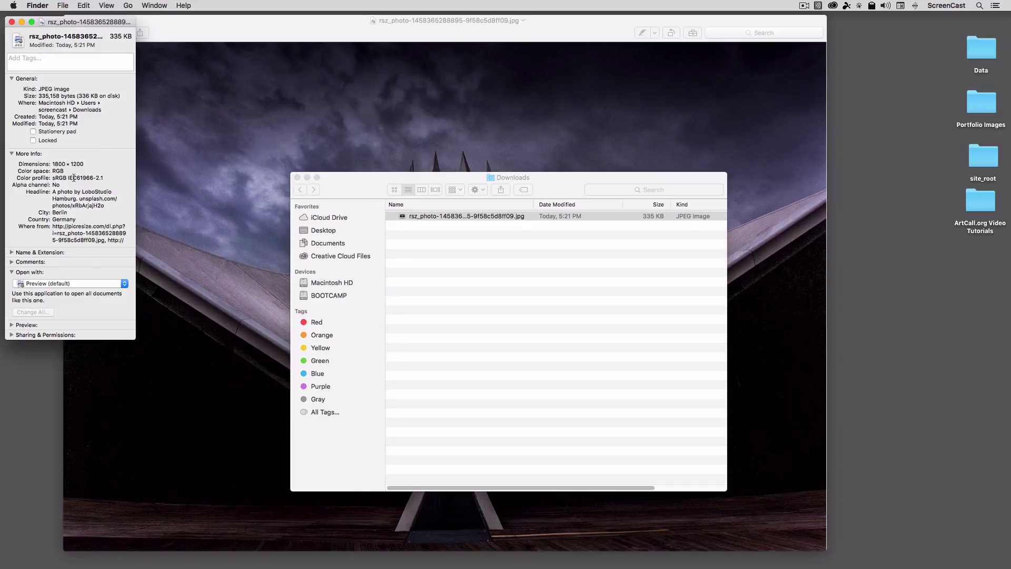
click(12, 22)
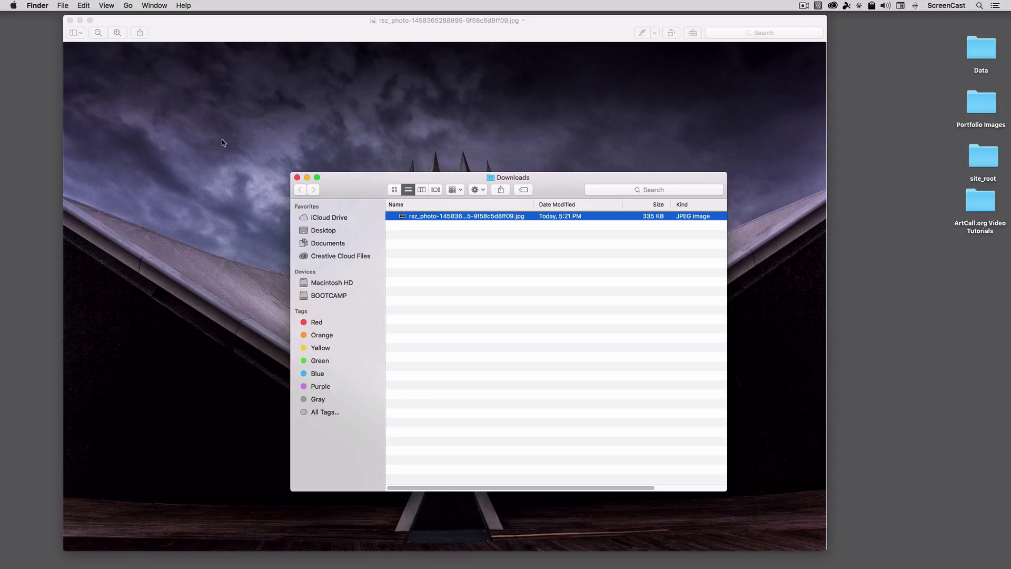
click(297, 178)
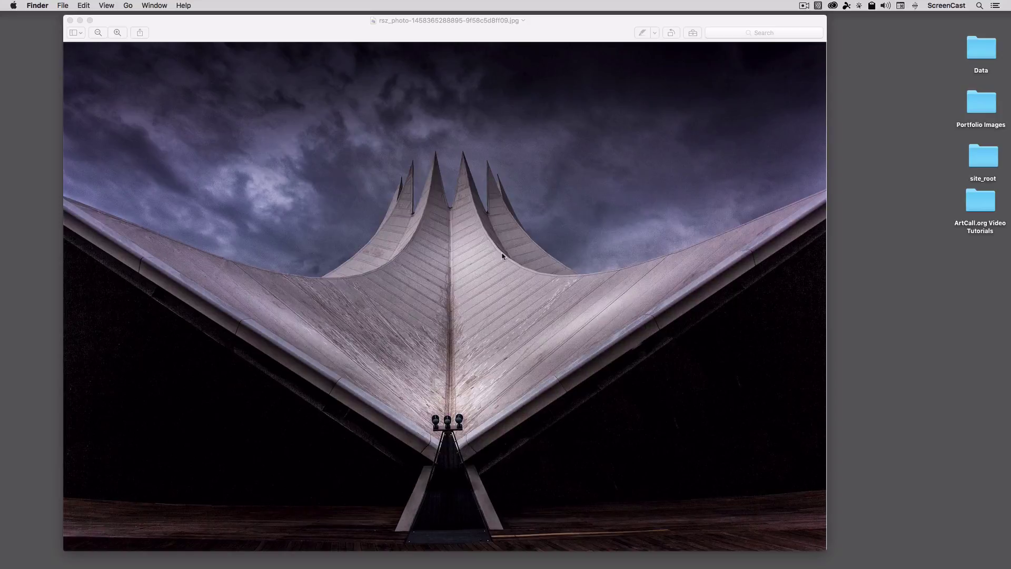
click(132, 35)
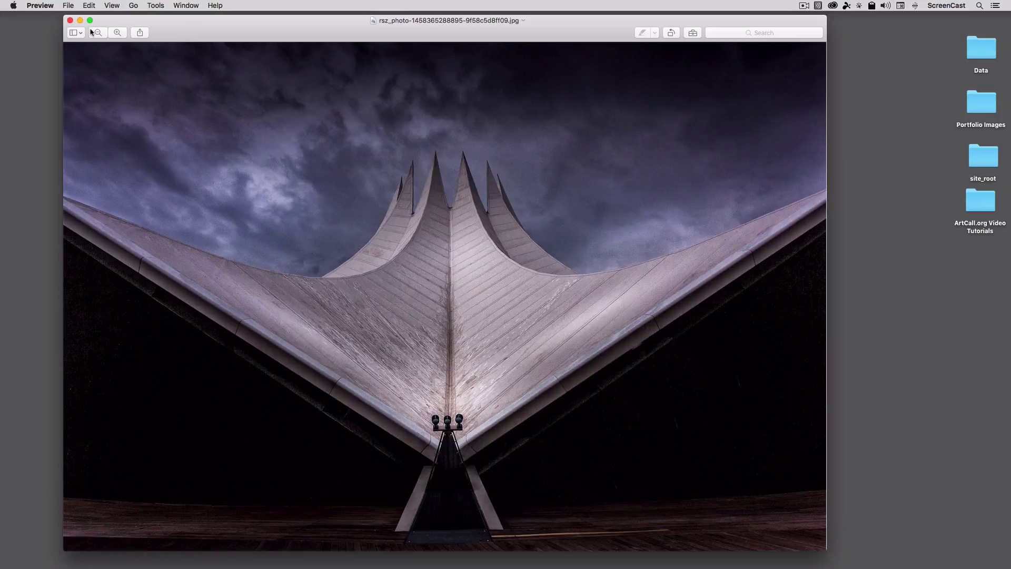